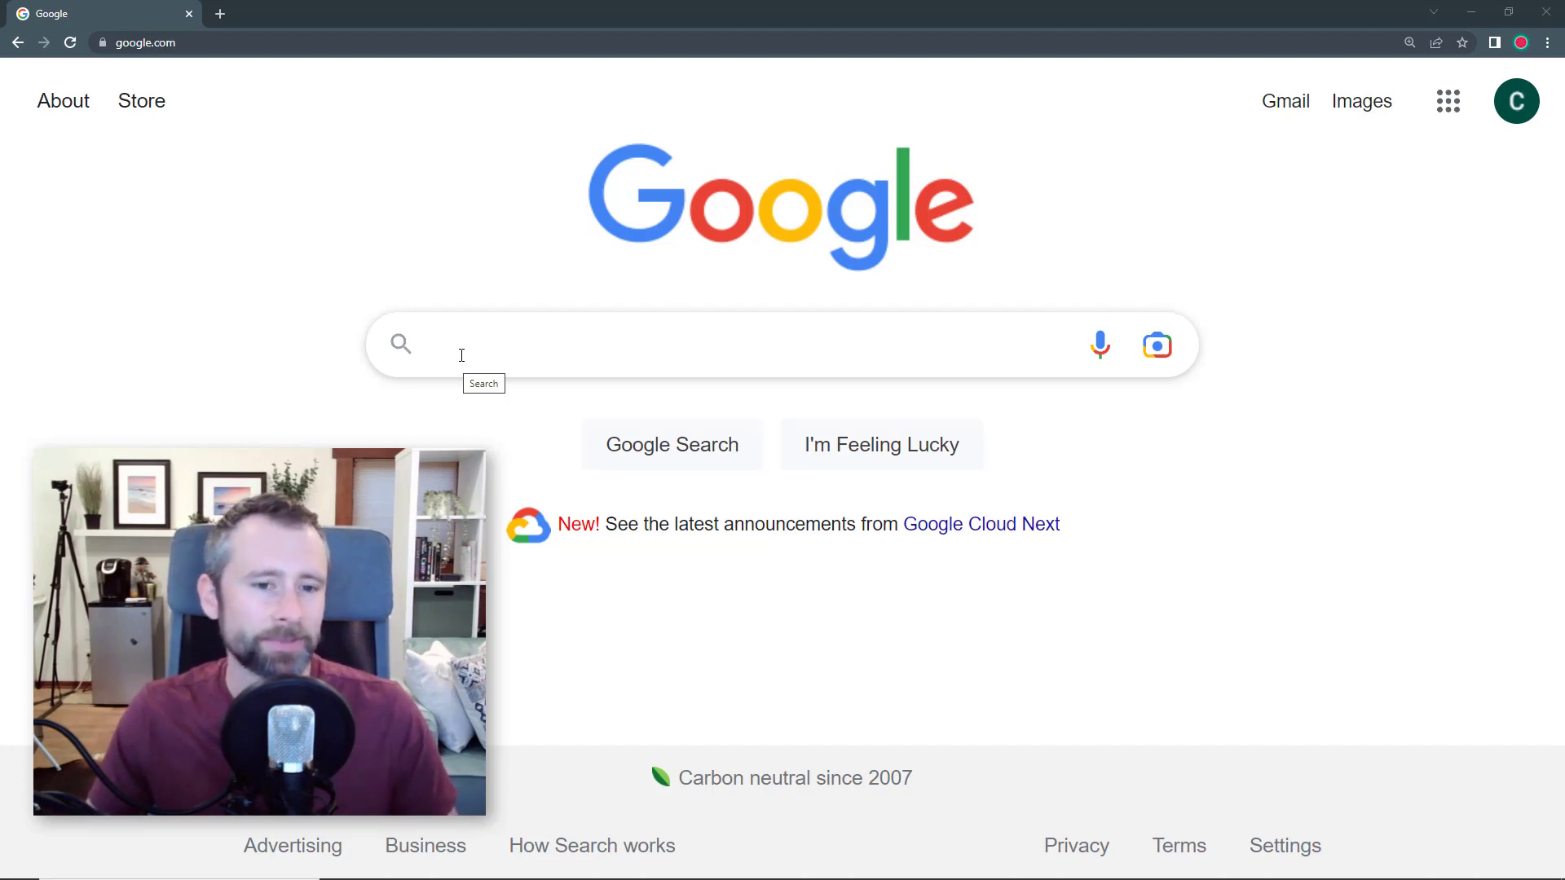
Search Google for "dream studio" and open the Dream Studio result at beta.dreamstudio.ai.
left_click(461, 356)
type("drea")
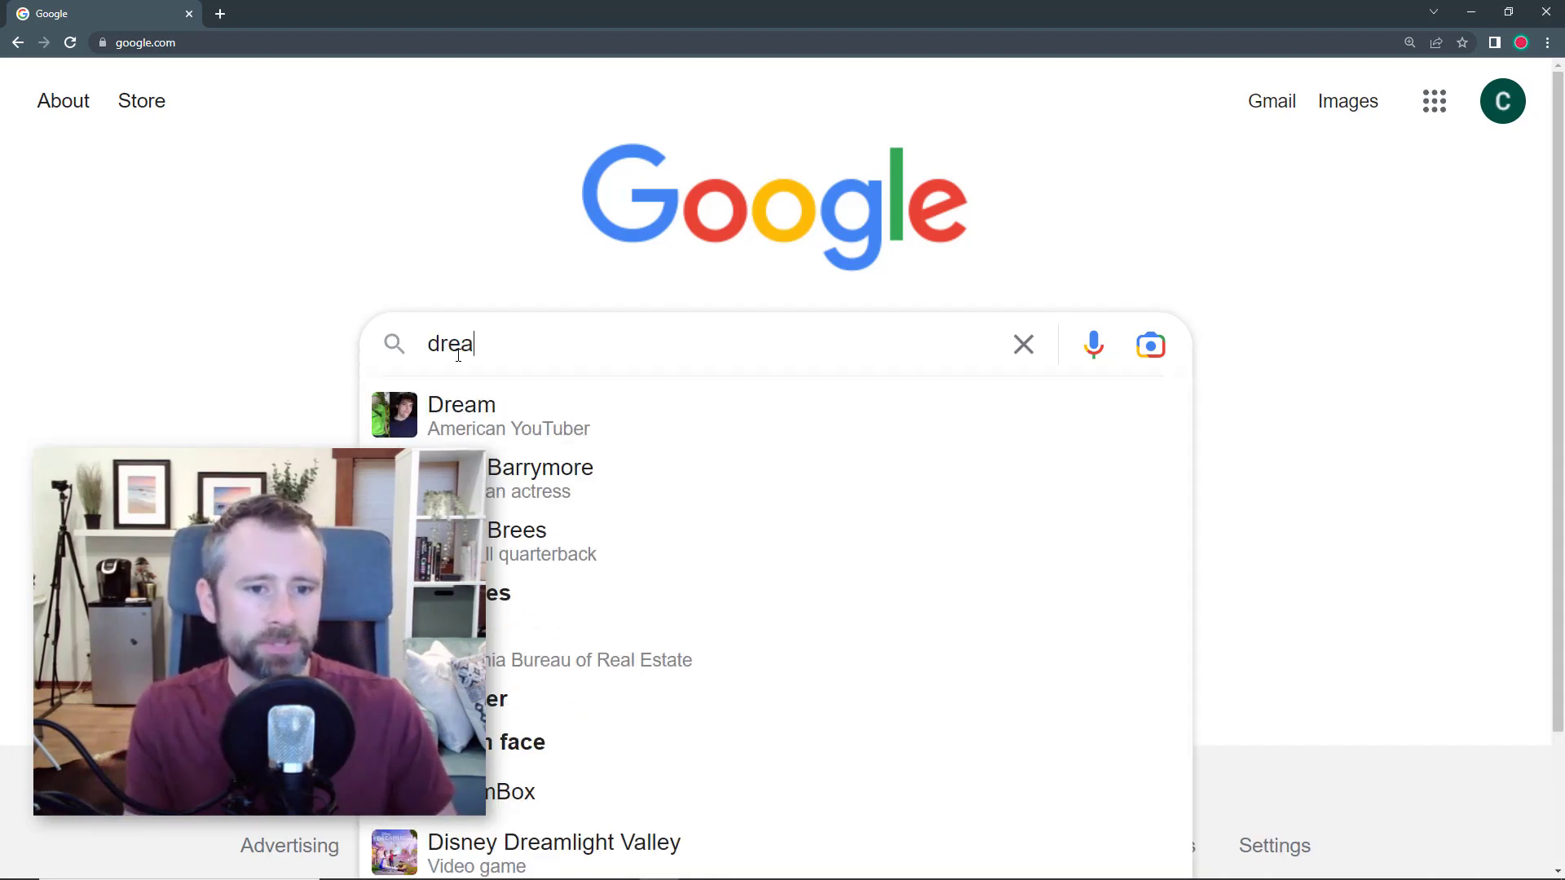
type("m studio")
key("Return")
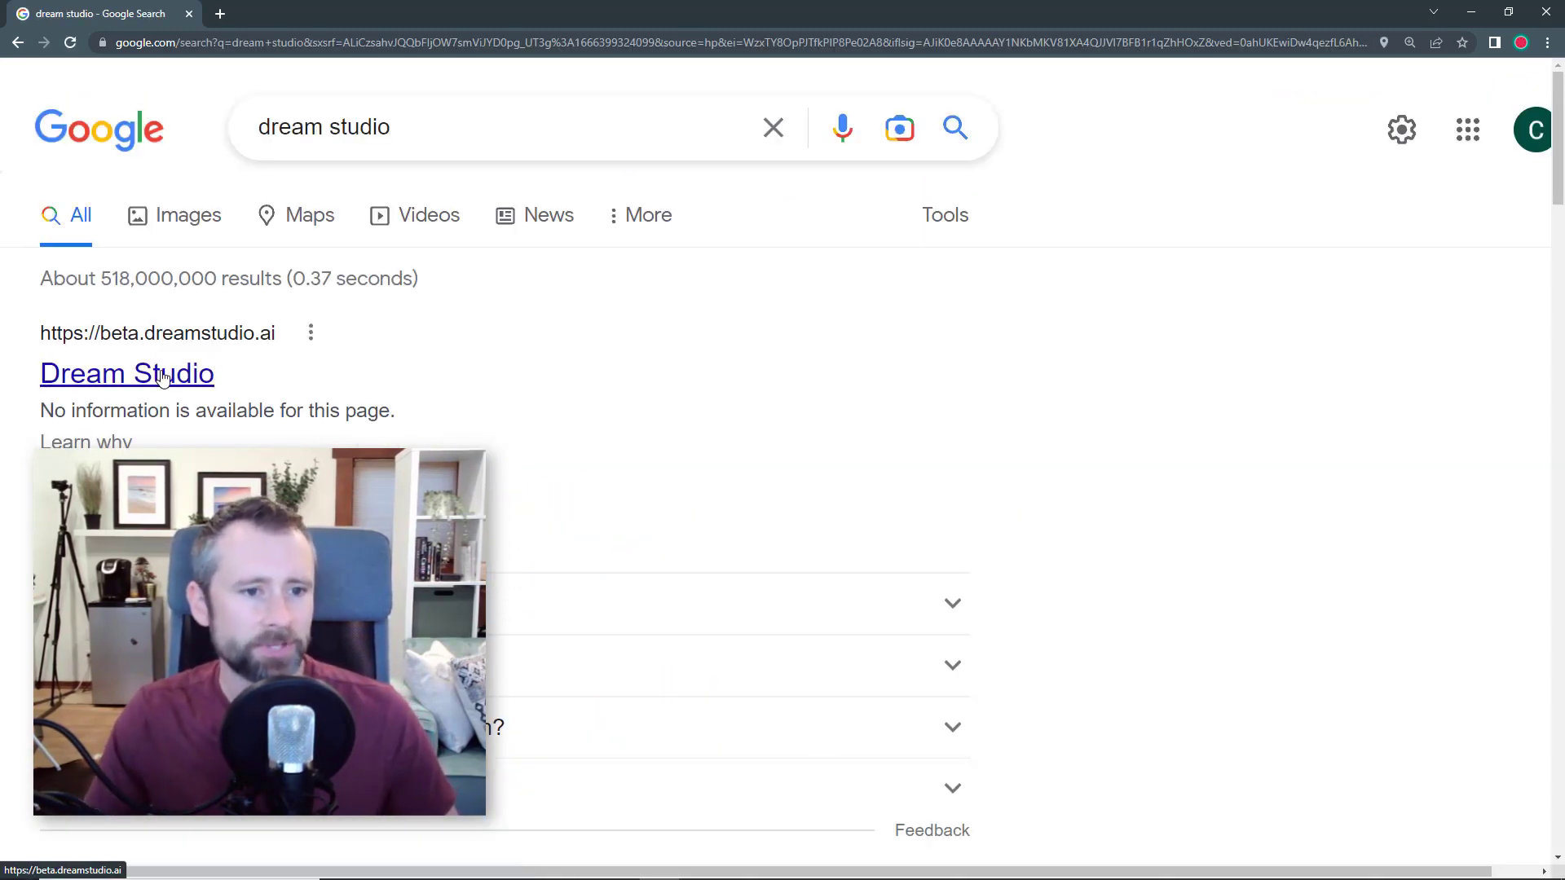
left_click(126, 379)
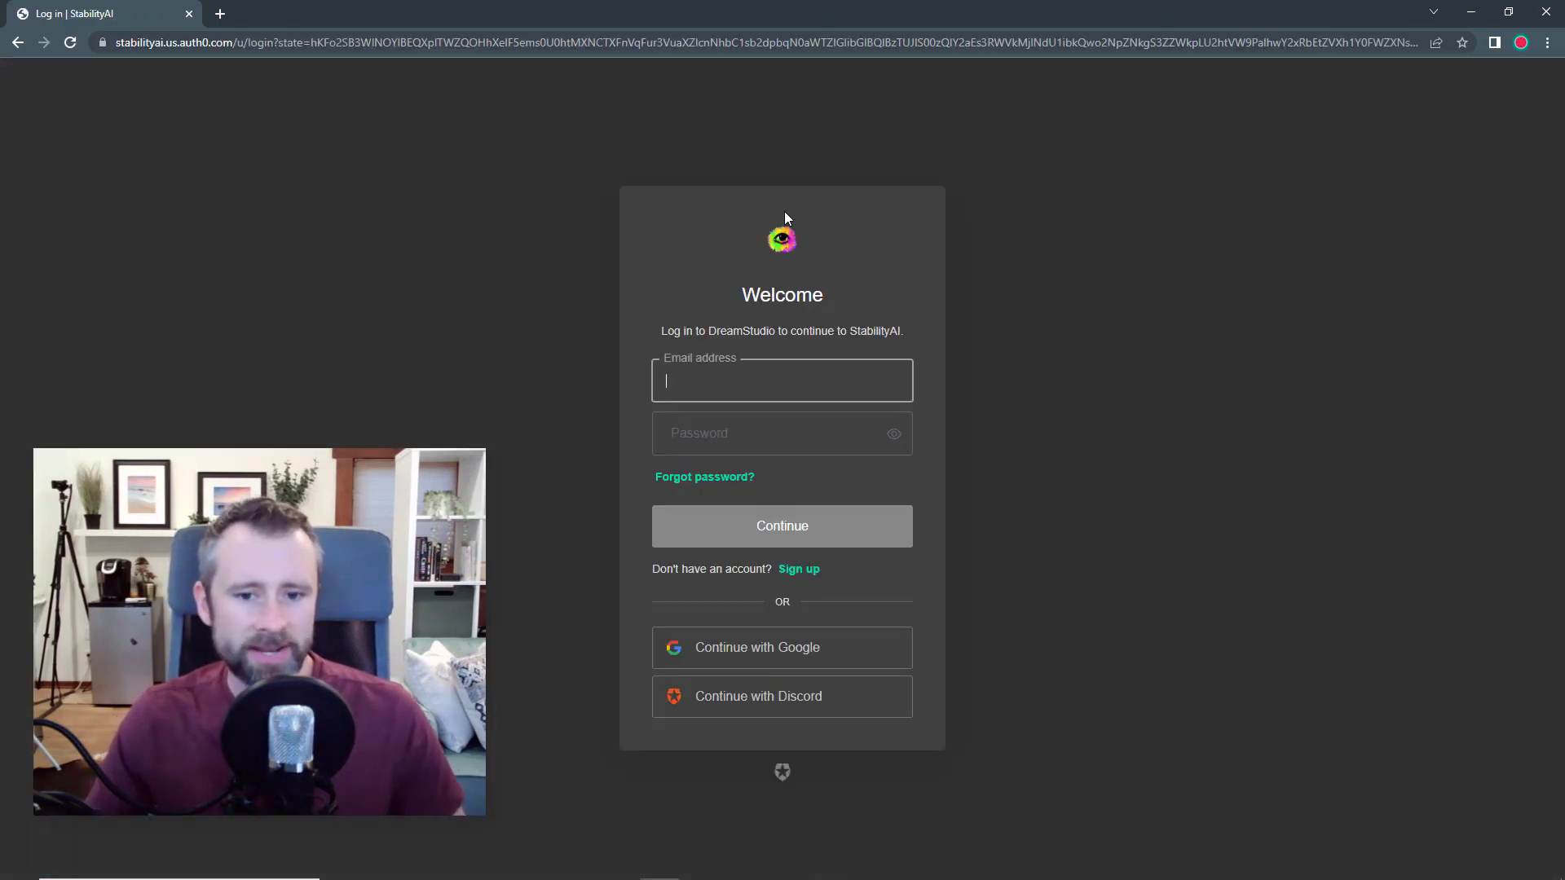
Log in to DreamStudio with the existing Google account, accept StabilityAI's profile access request and dismiss the welcome message.
left_click(727, 655)
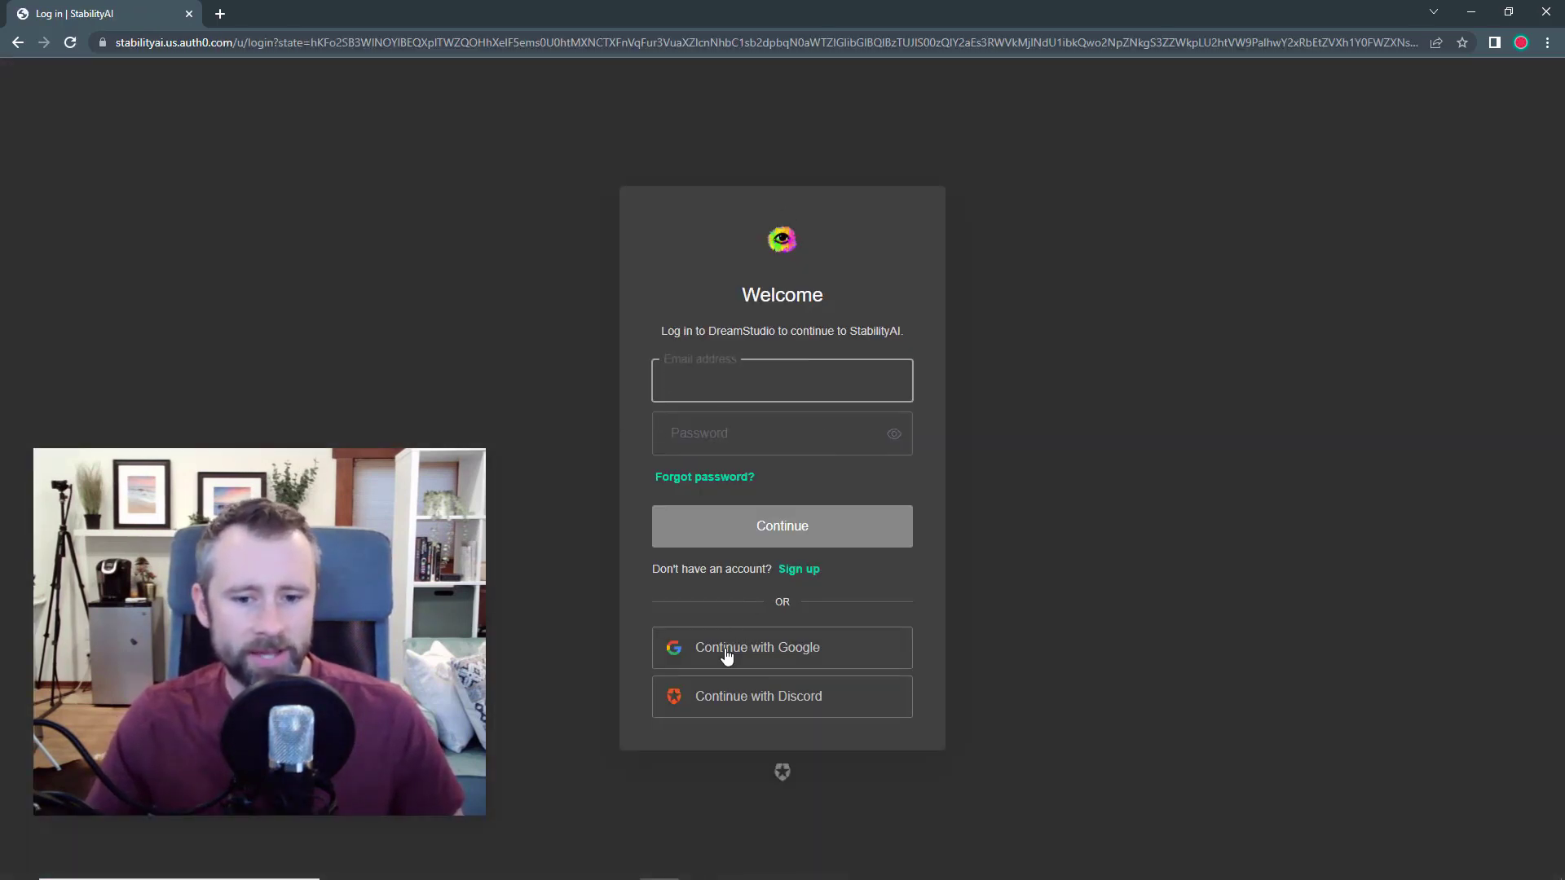
left_click(728, 656)
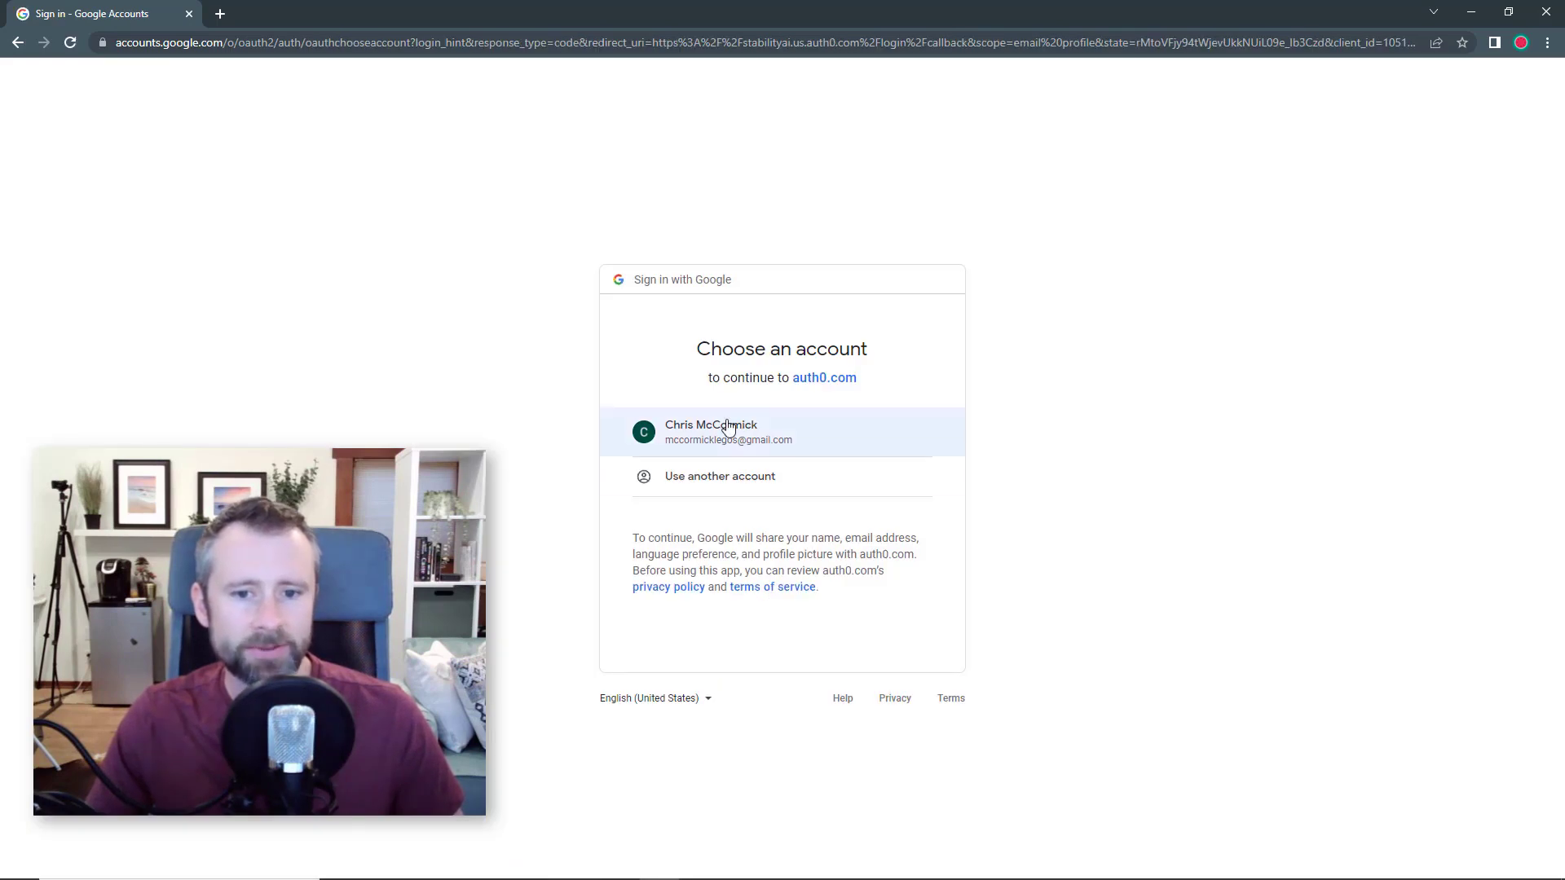
left_click(700, 445)
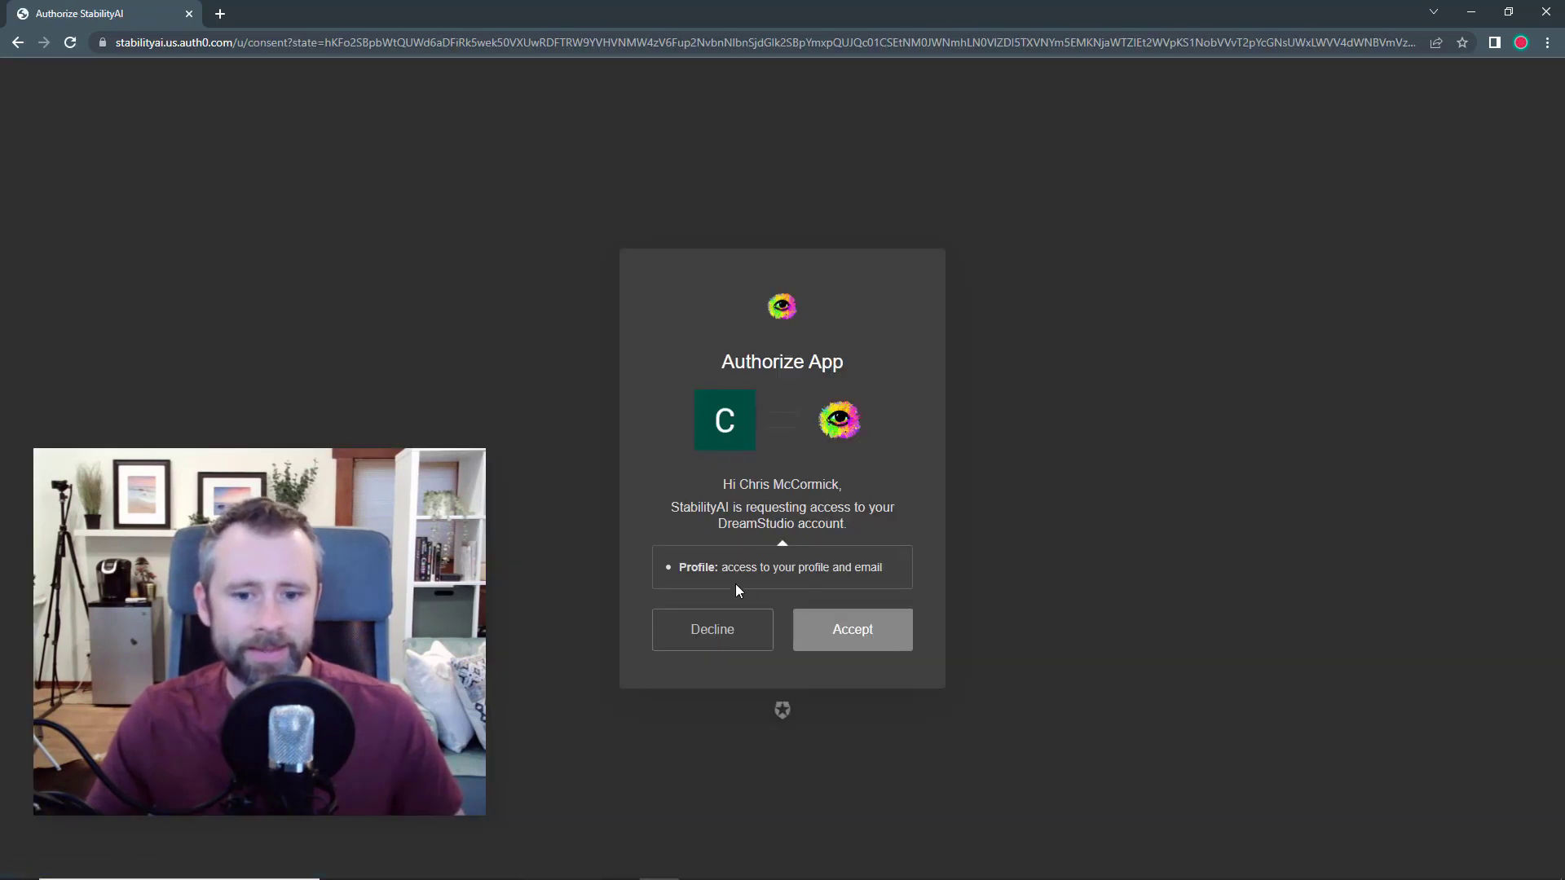
left_click(825, 630)
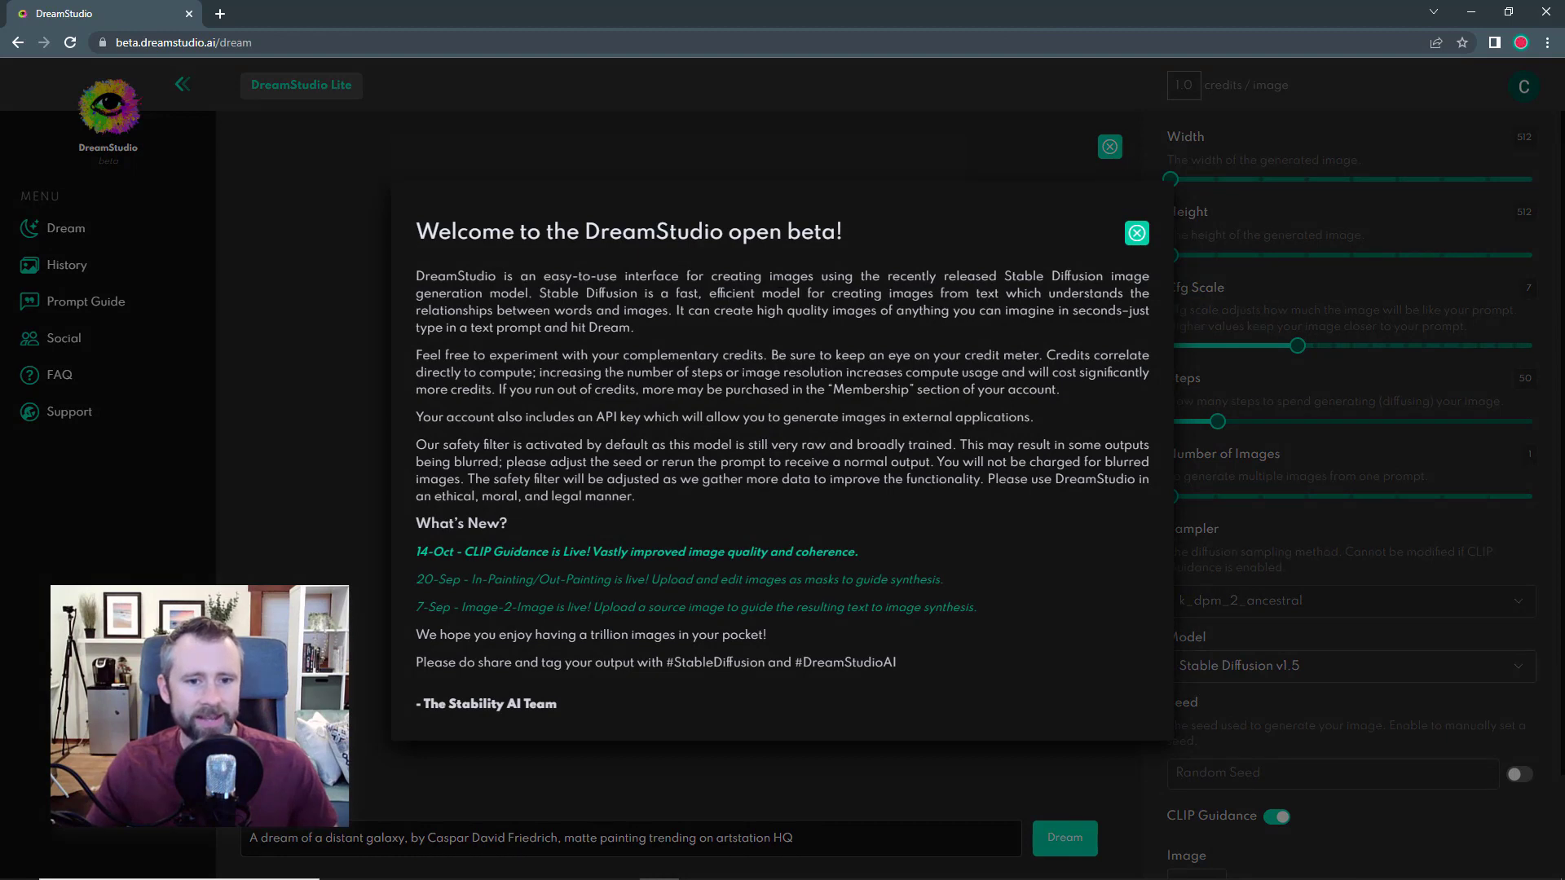
left_click(1137, 234)
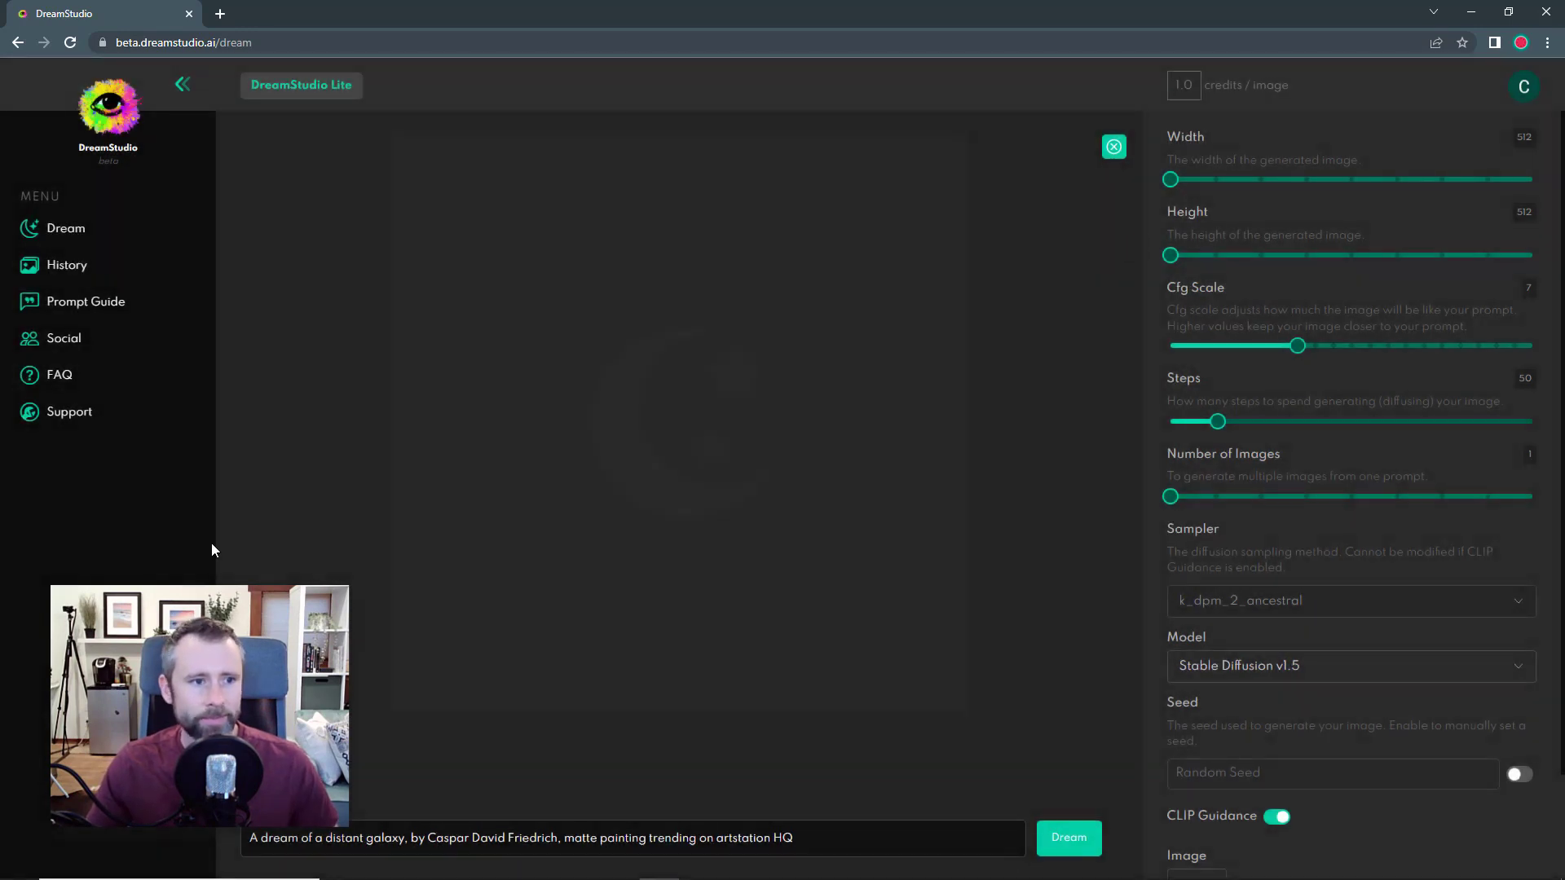
Generate one image from the default prompt "A dream of a distant galaxy, by Caspar David Friedrich, matte painting trending on artstation HQ".
key("ctrl+plus")
key("ctrl+plus")
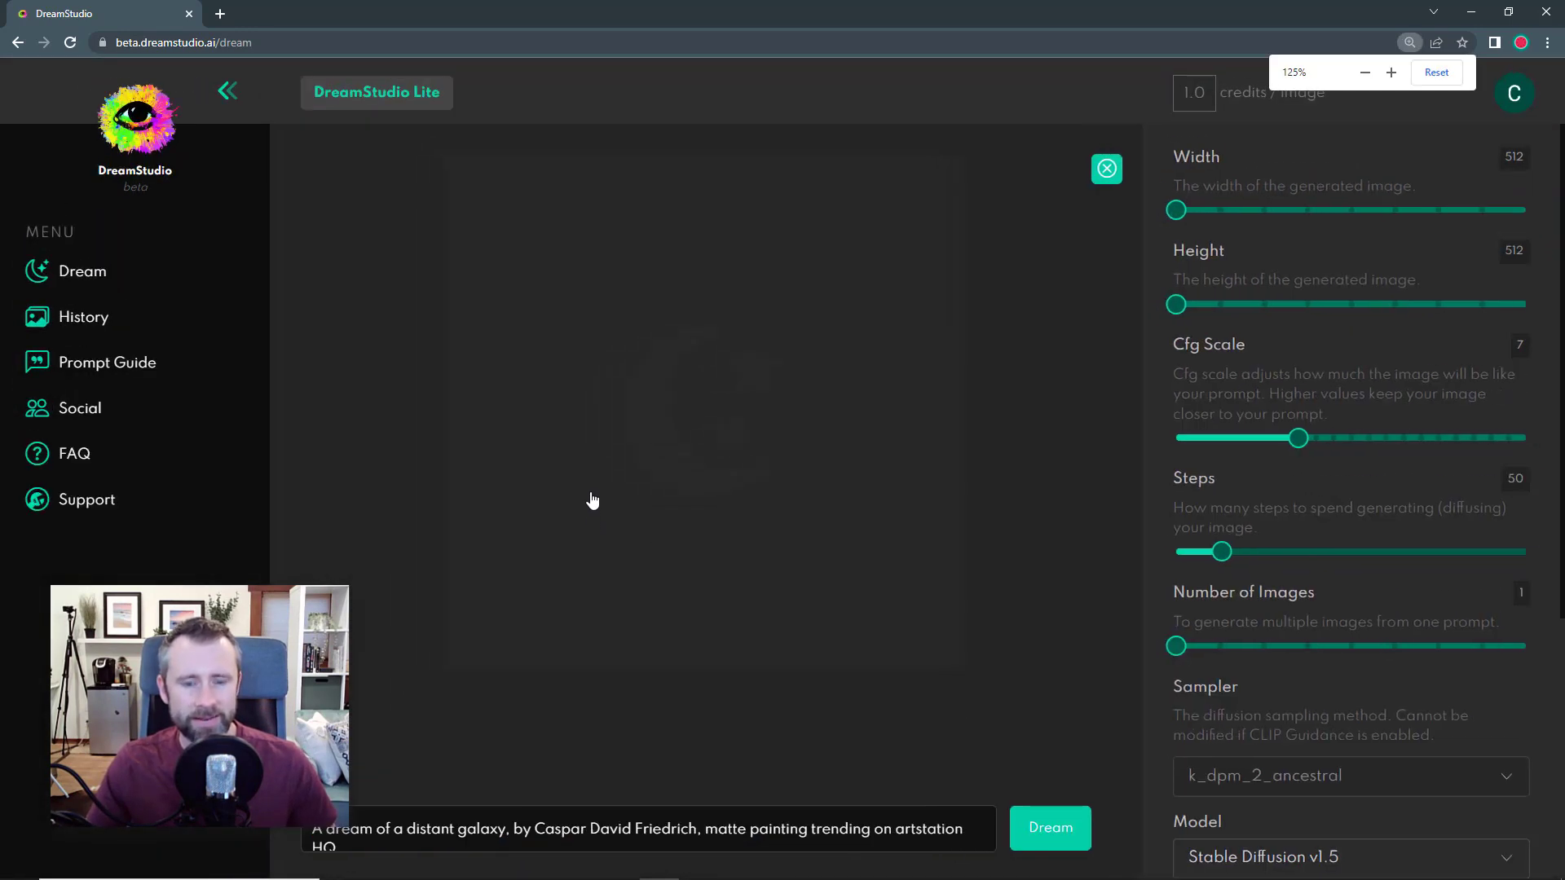
key("ctrl+plus")
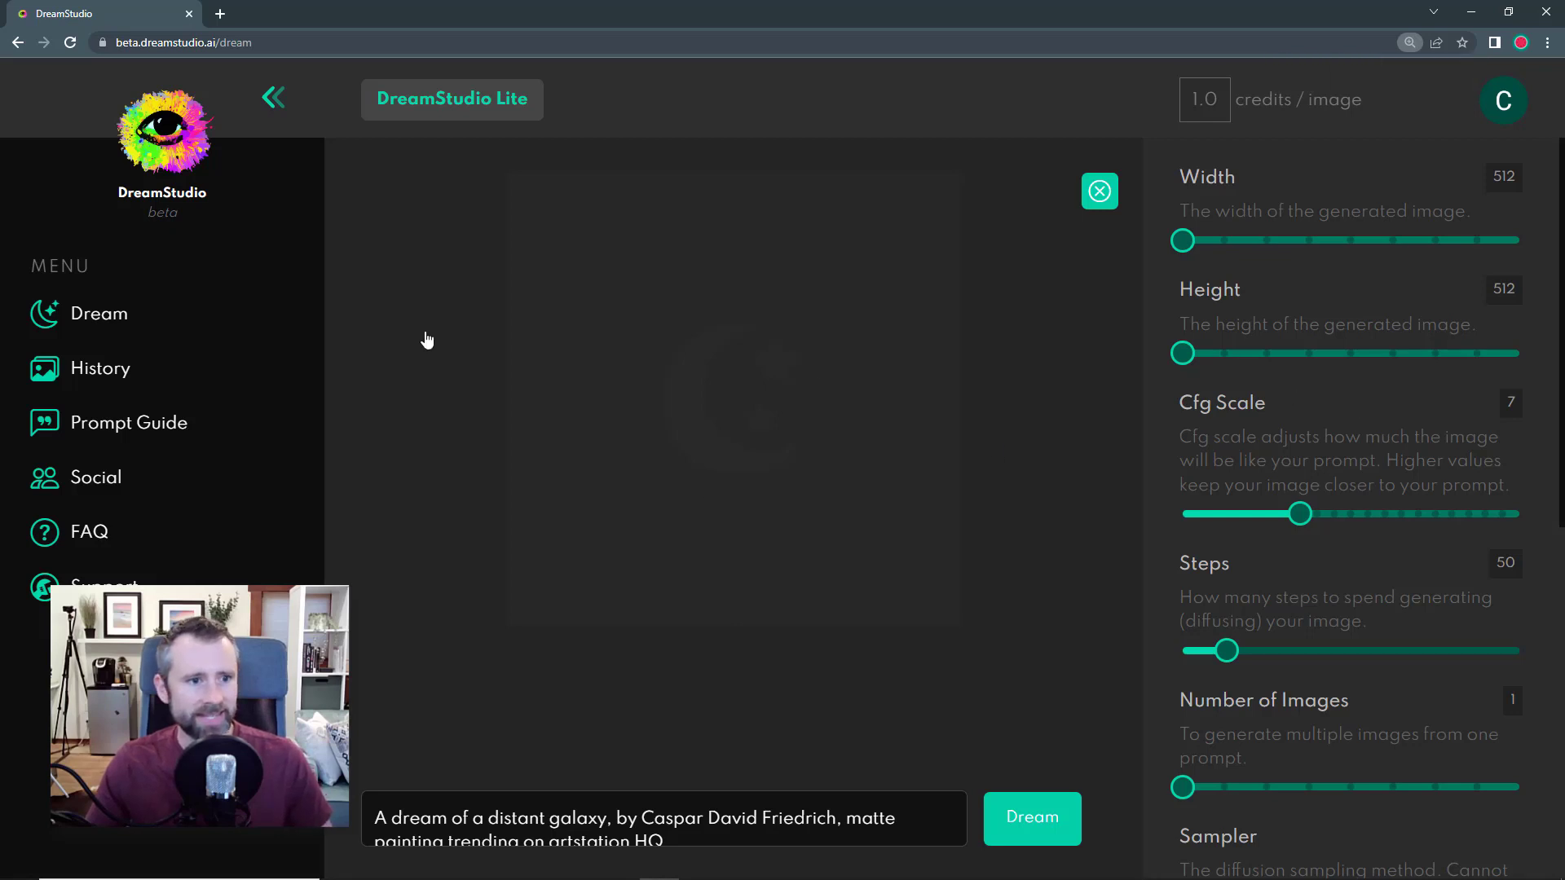
left_click(577, 818)
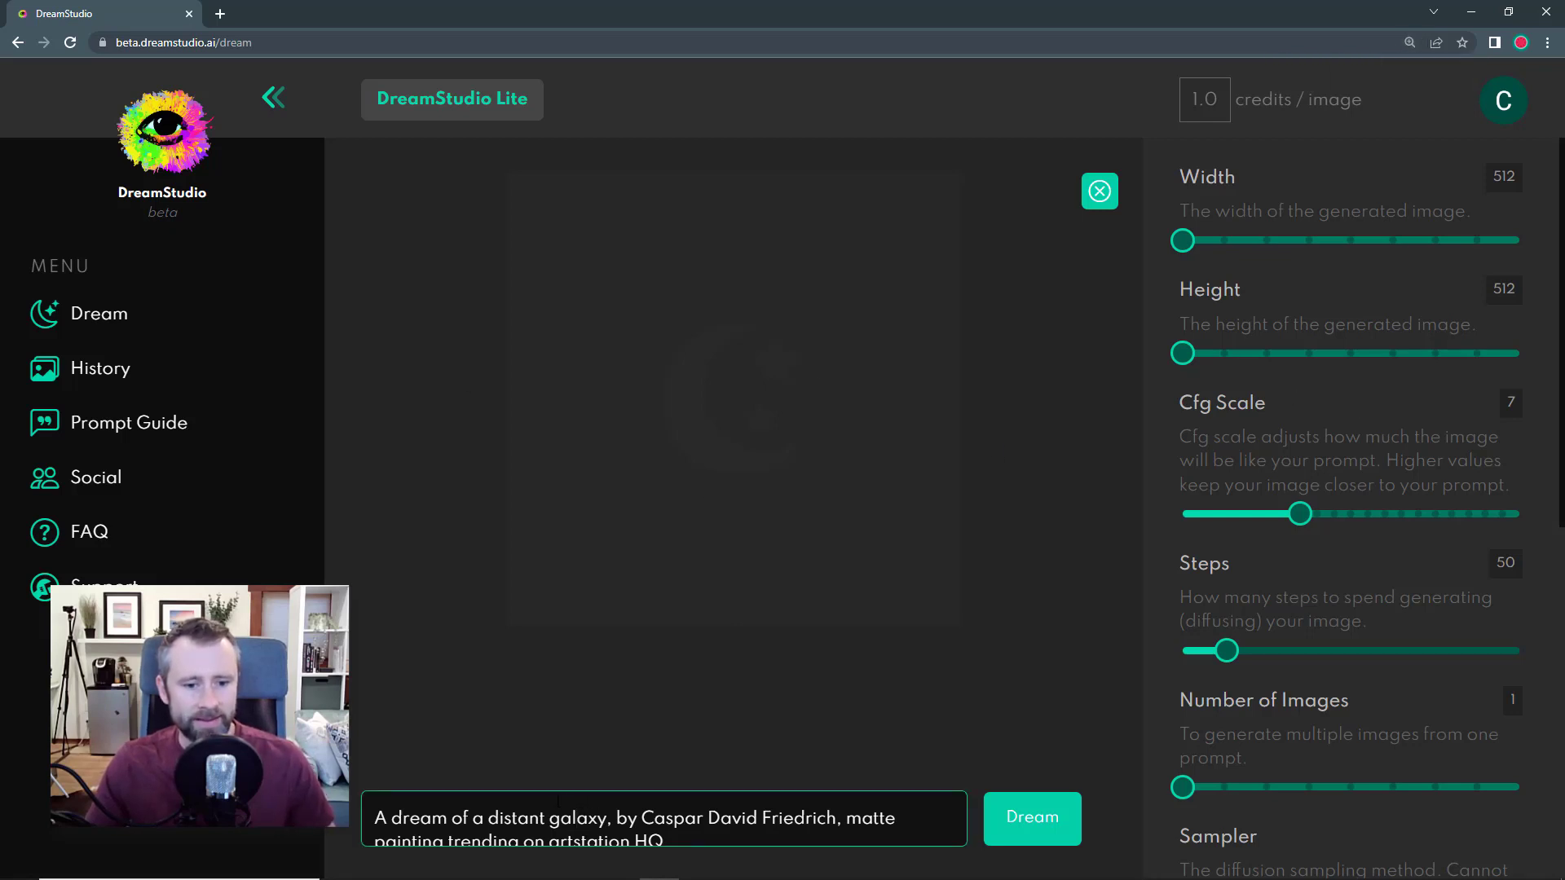
left_click(376, 818)
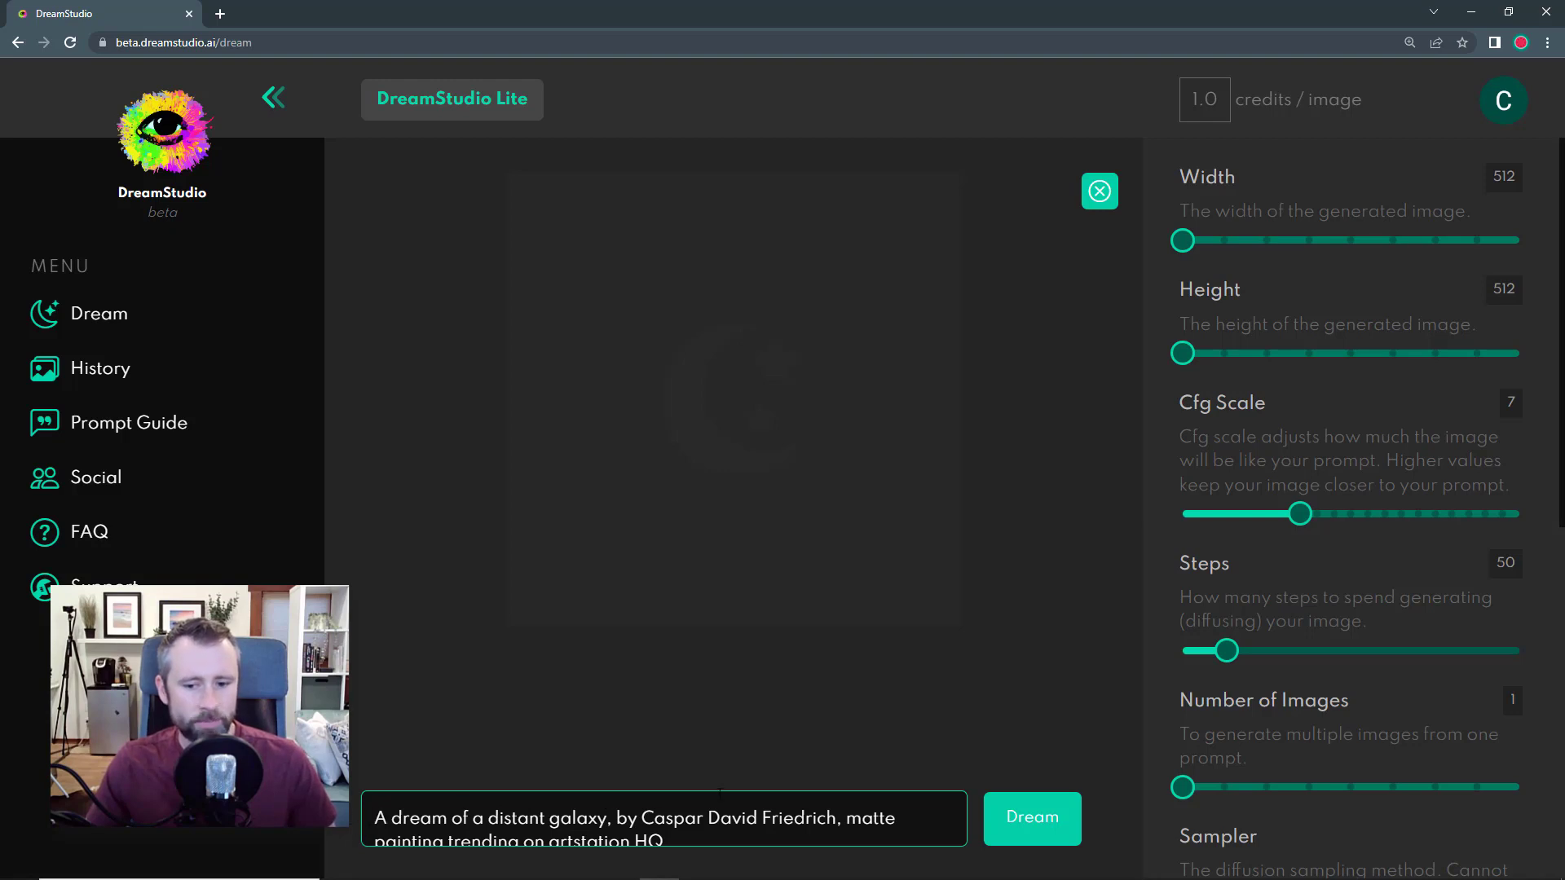
key("ctrl+minus")
key("ctrl+plus")
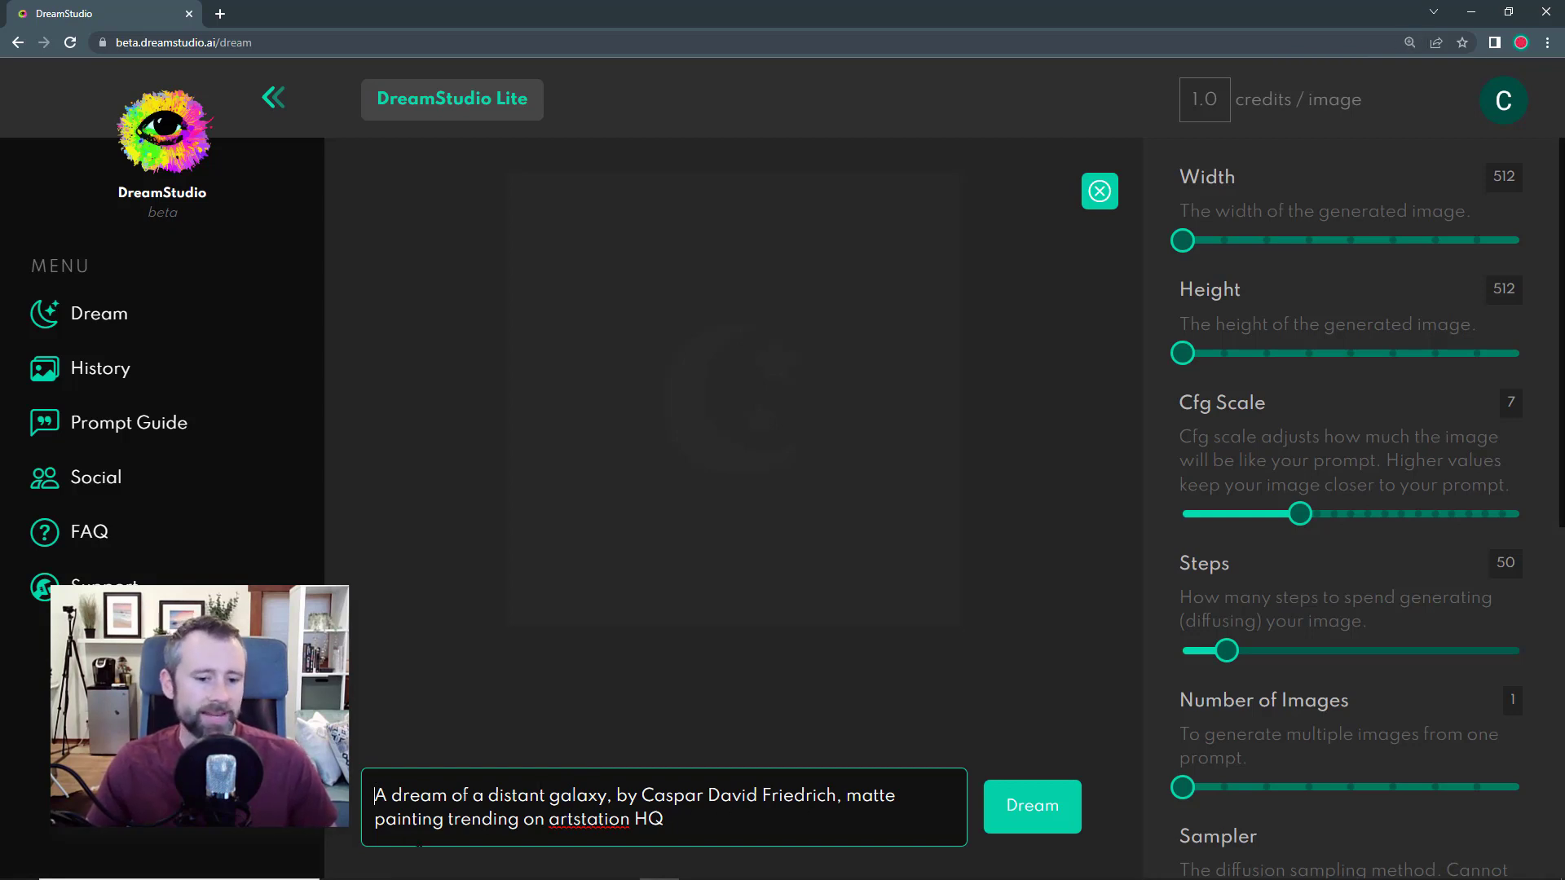
left_click(1032, 804)
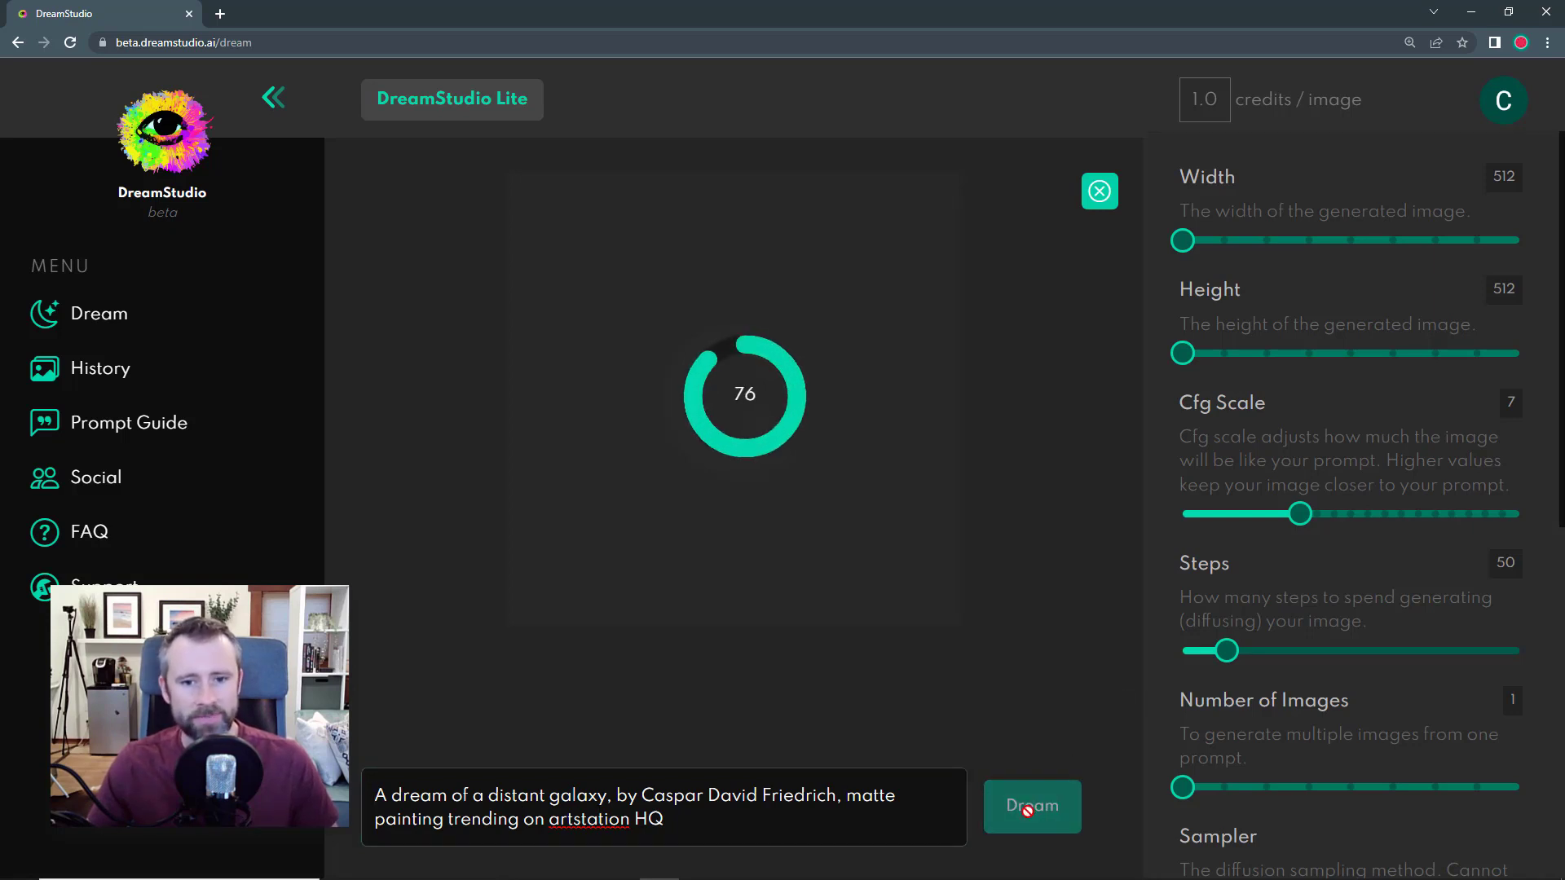
mouse_move(791, 371)
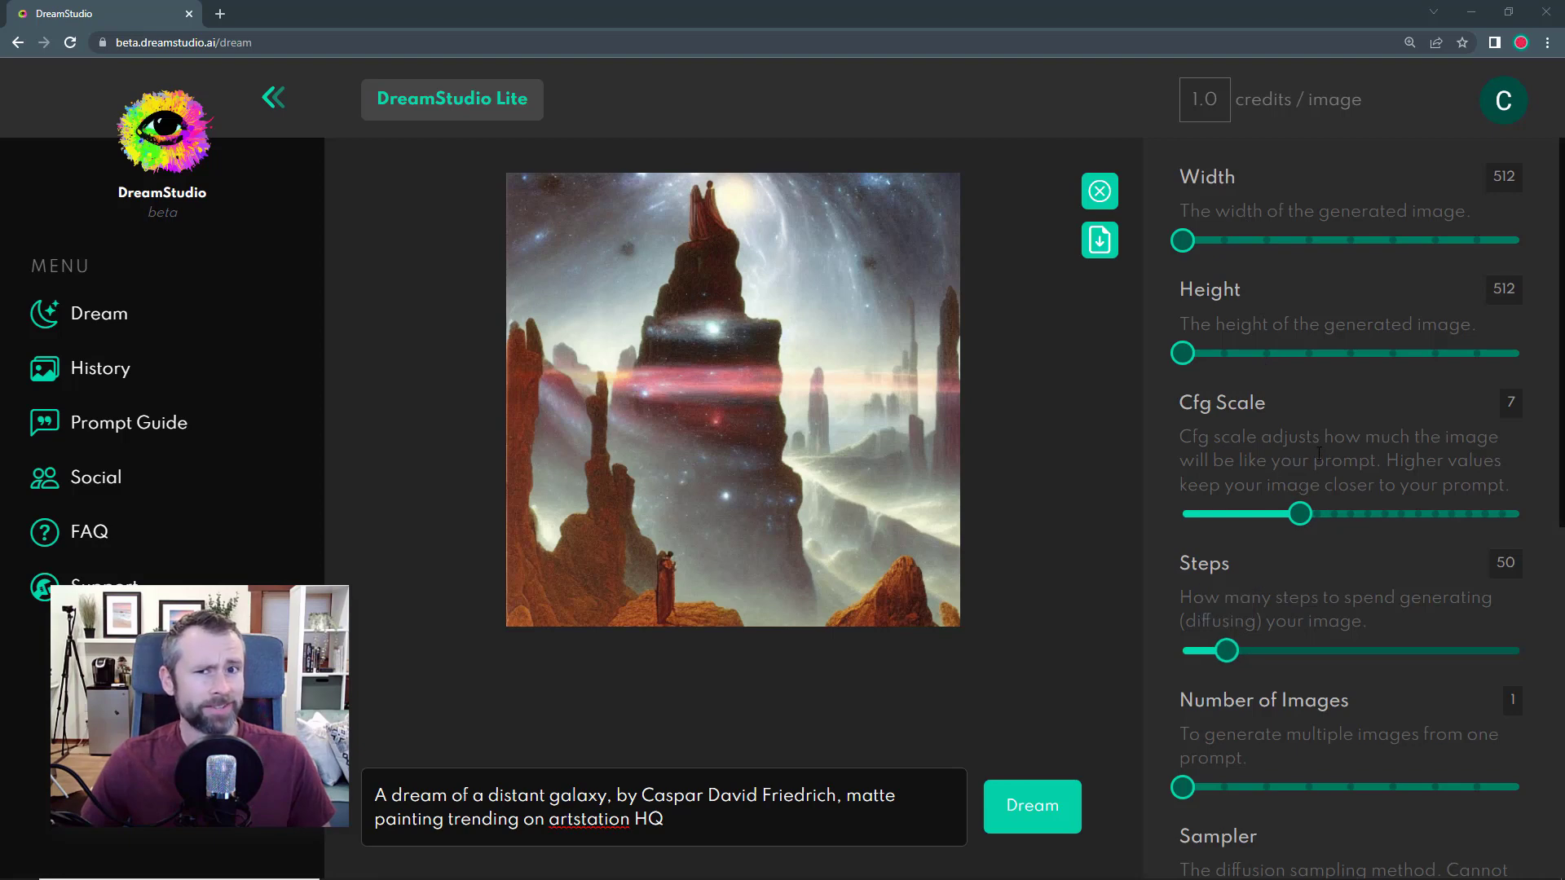
Examine the image generation settings, along with the subject part and the artist and style part of the default prompt.
scroll(1304, 506, "down", 6)
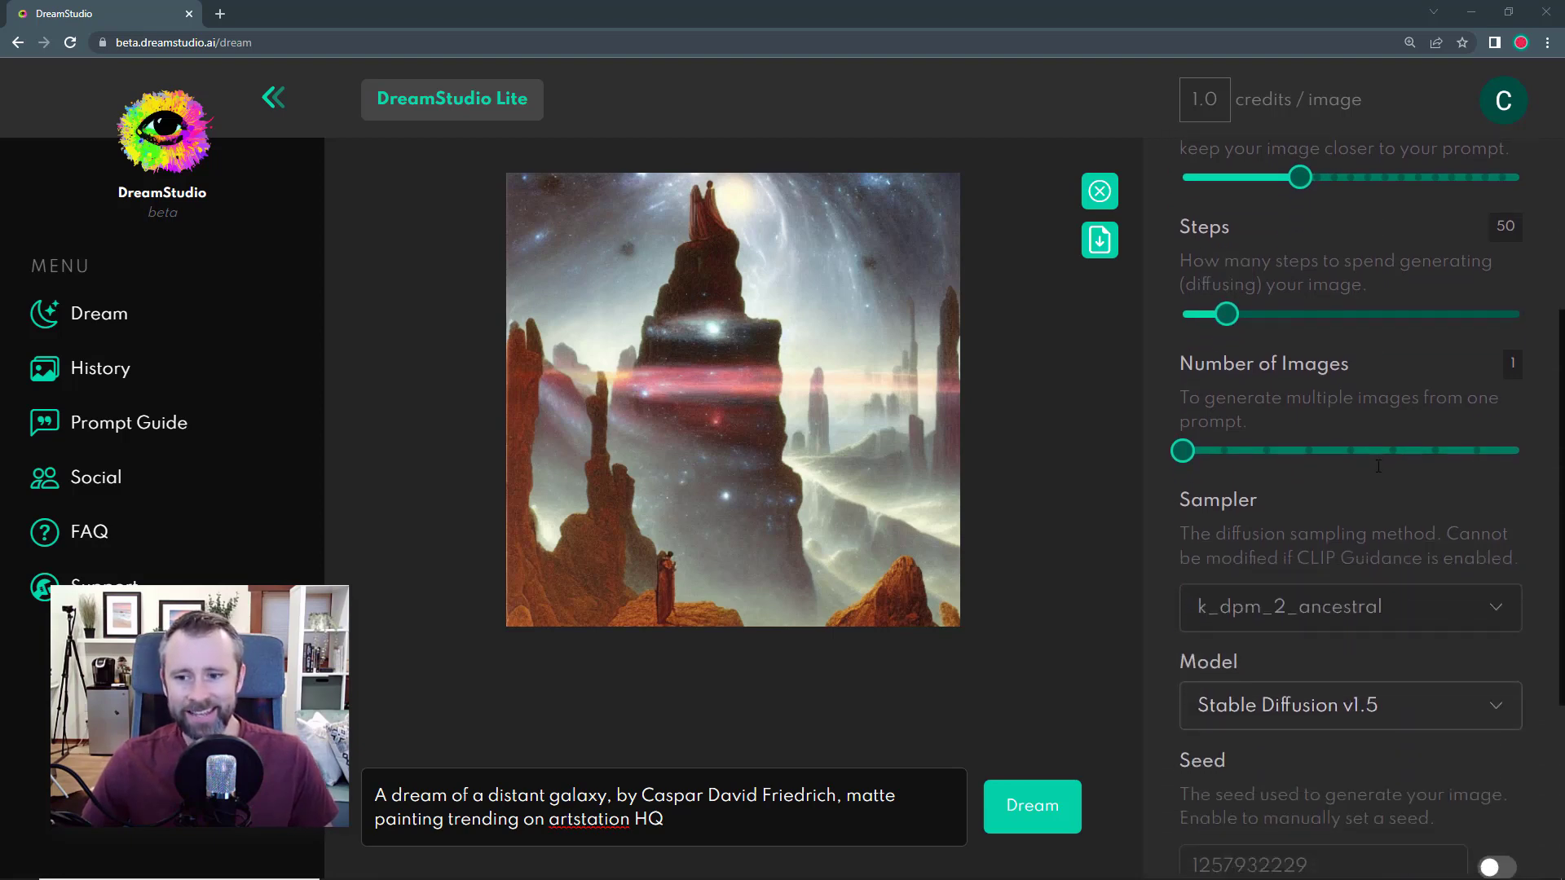
scroll(1312, 609, "down", 2)
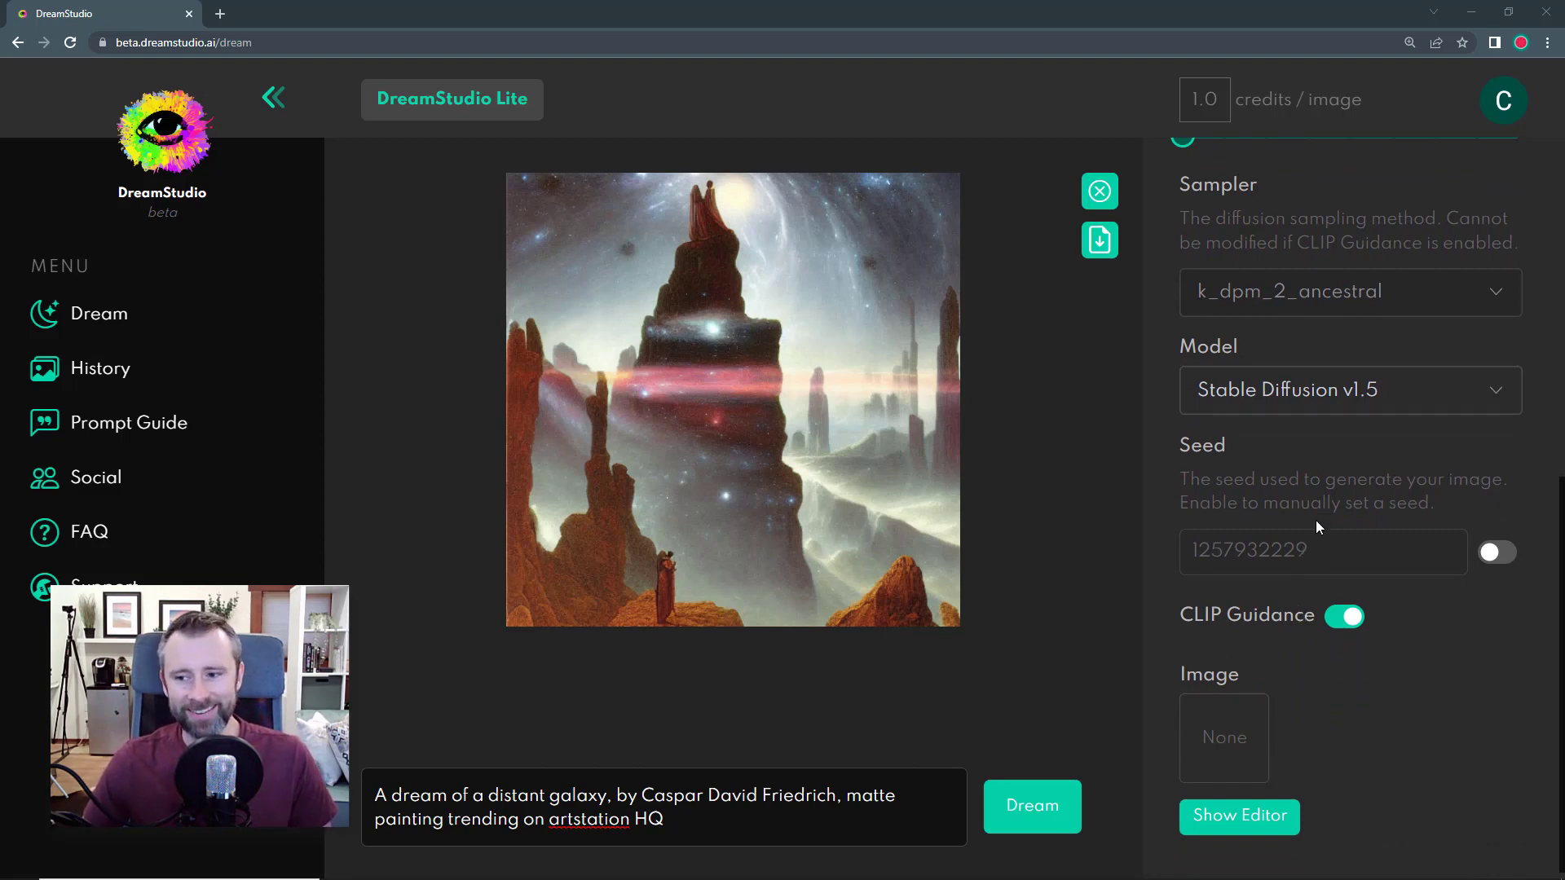
scroll(1316, 520, "up", 8)
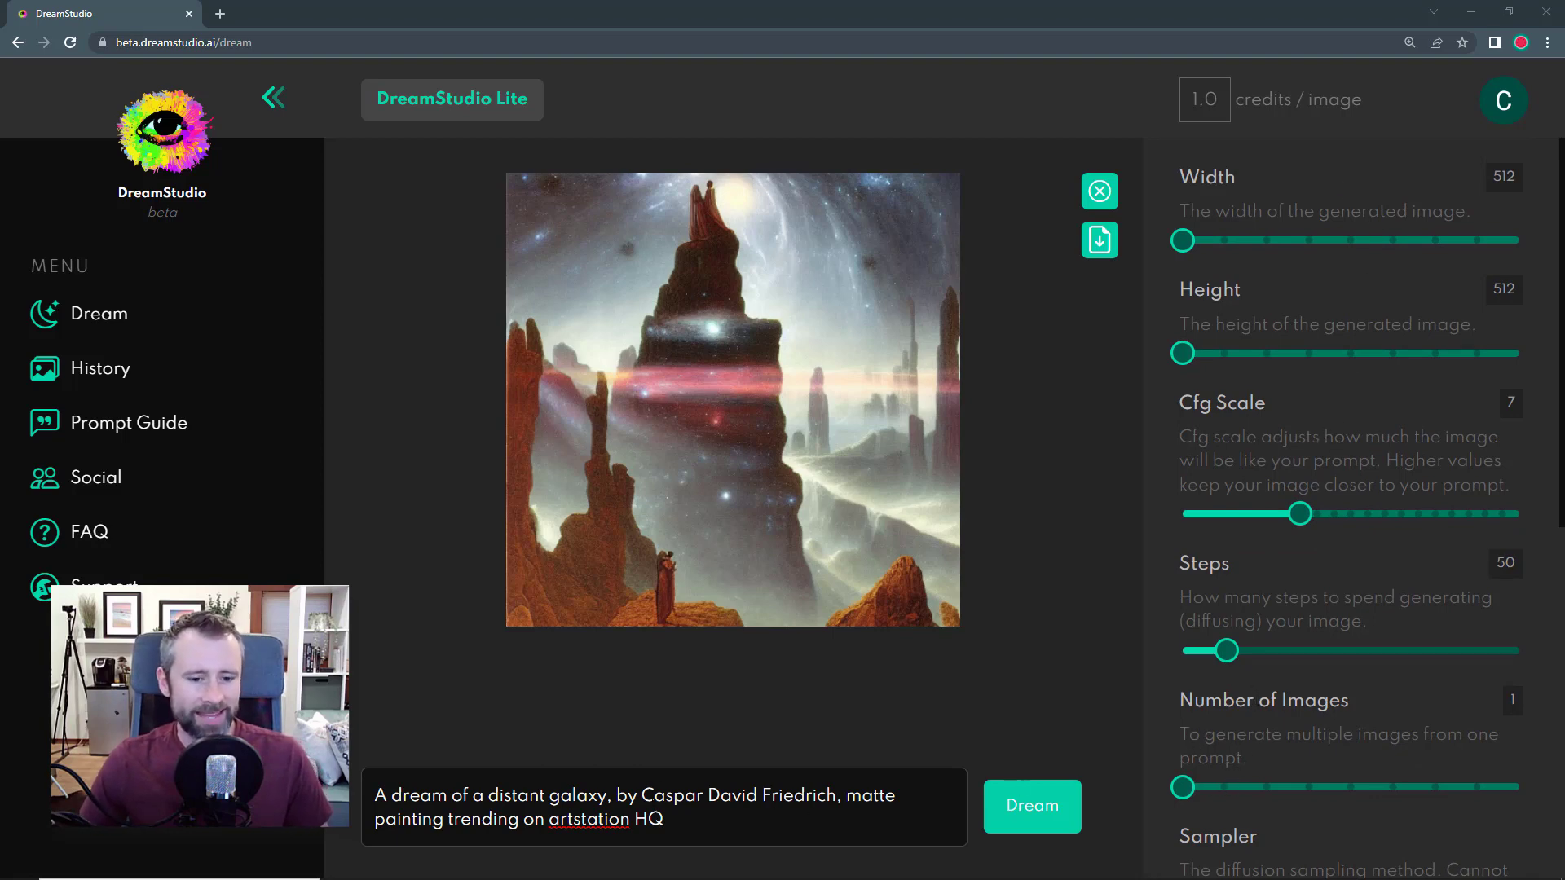
left_click_drag(376, 796, 607, 795)
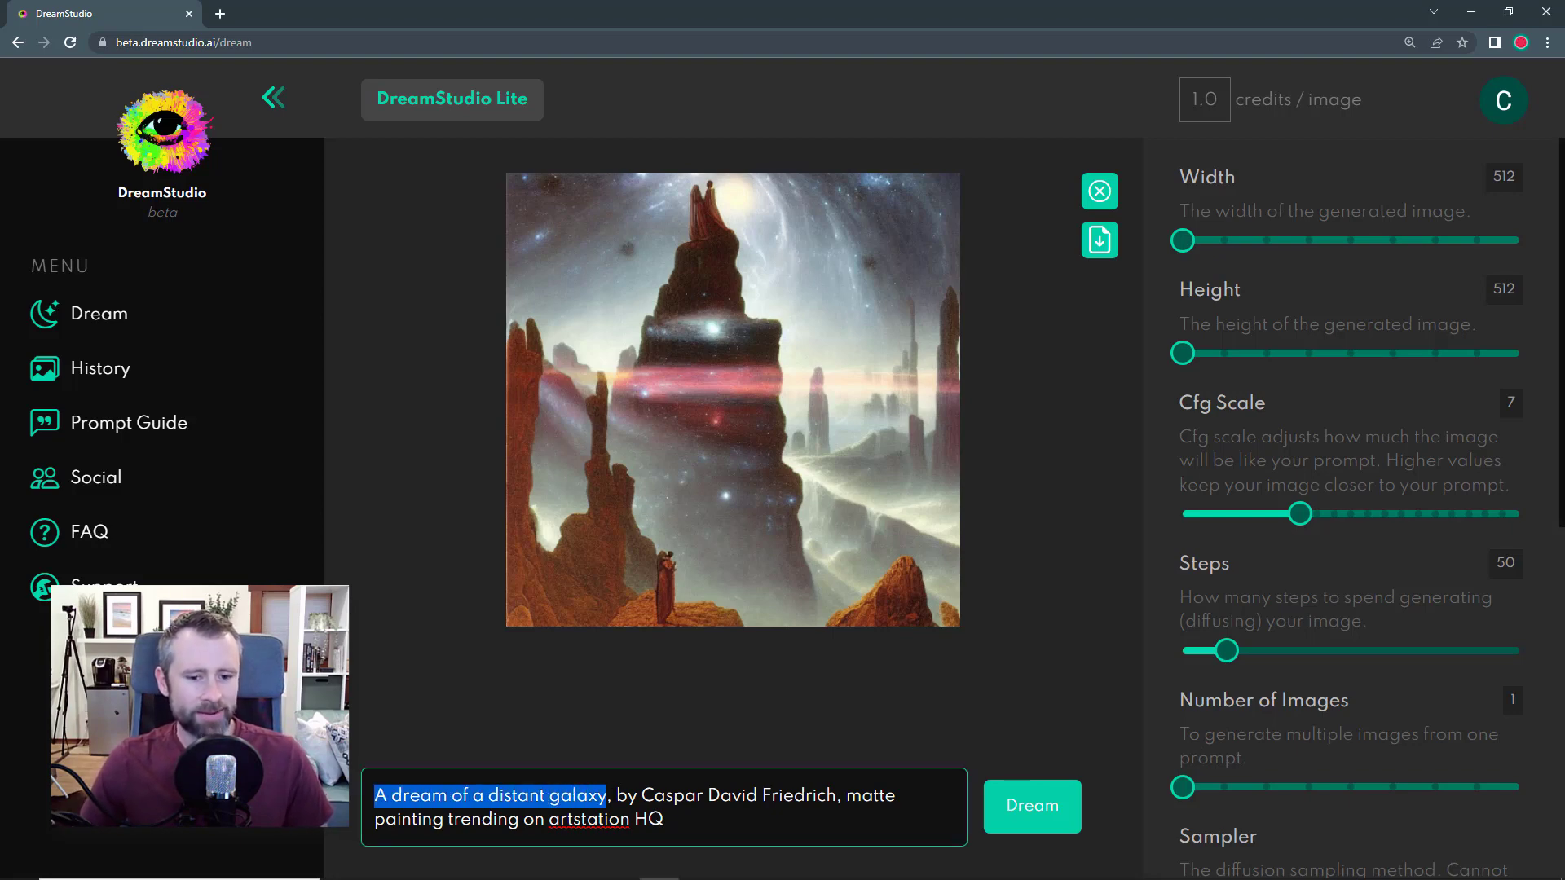
left_click_drag(613, 796, 665, 820)
left_click(667, 796)
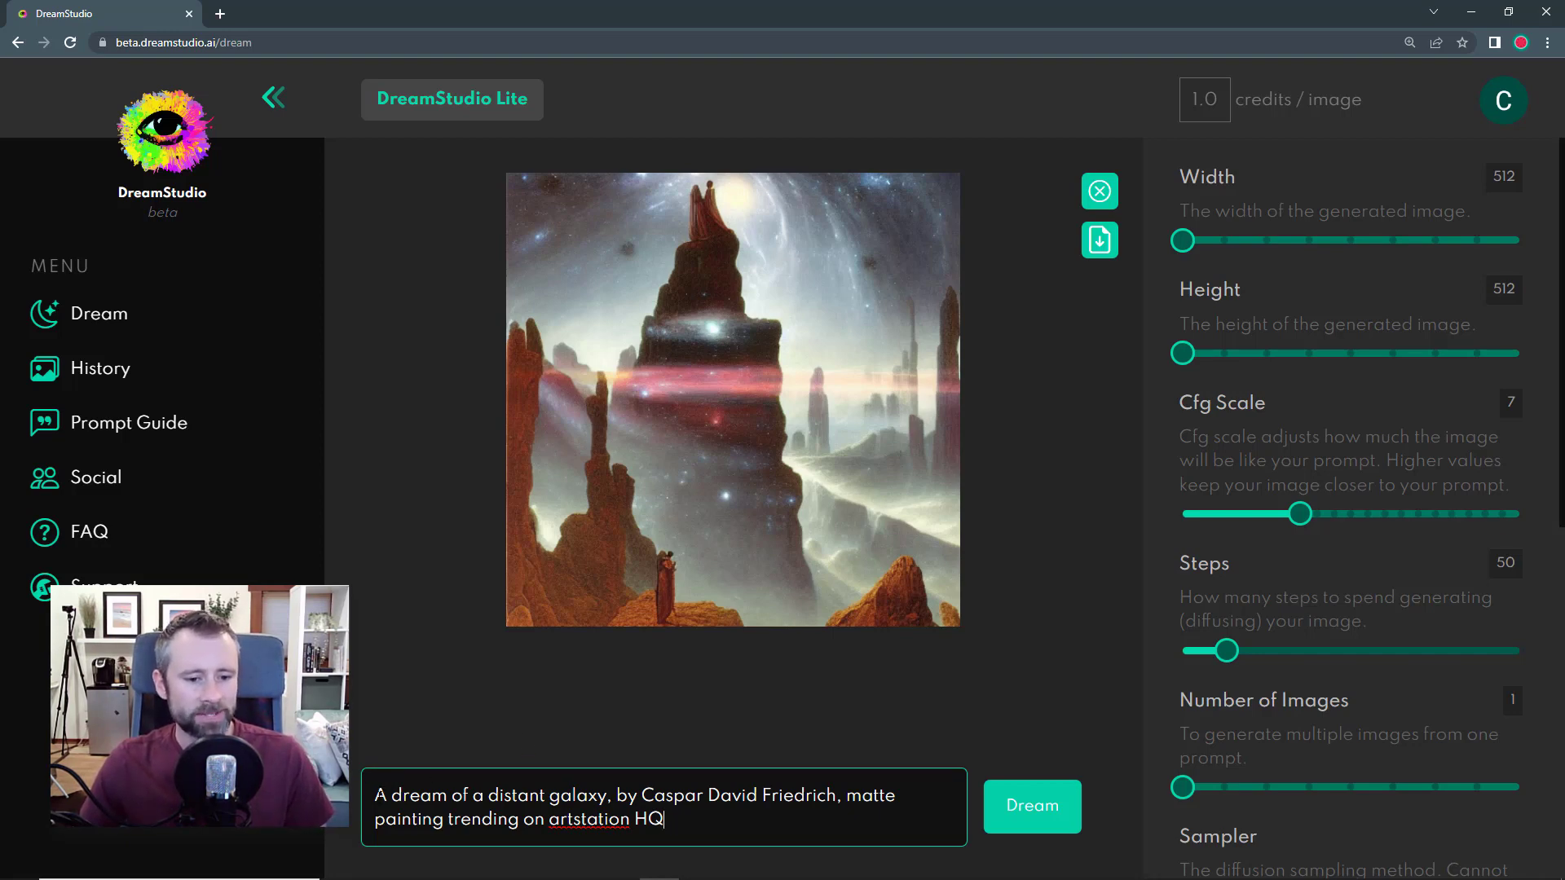
left_click_drag(374, 795, 608, 796)
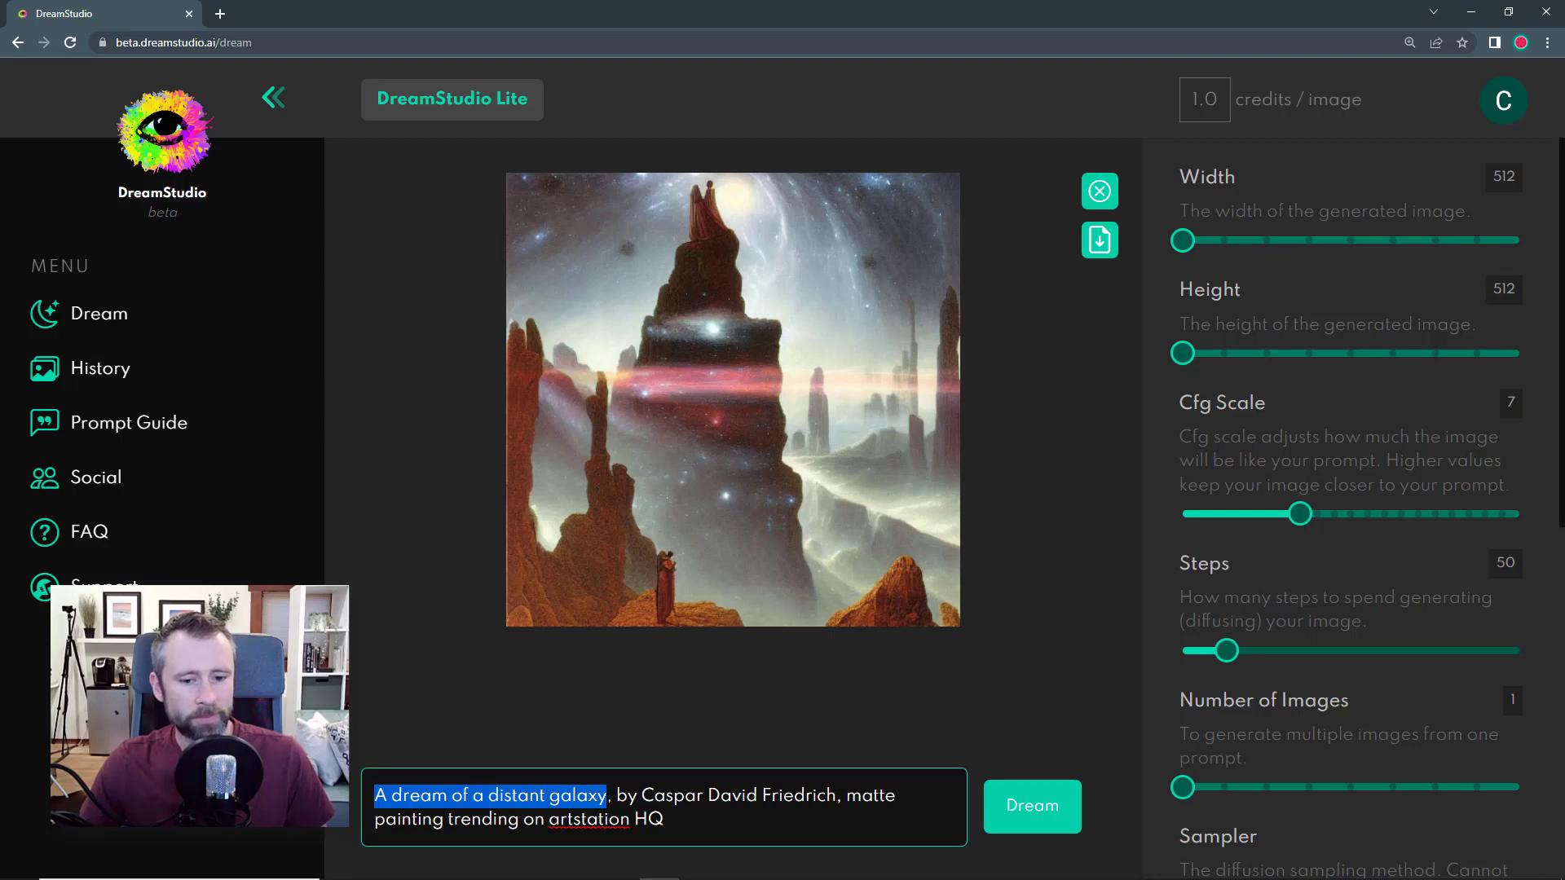
left_click(652, 797)
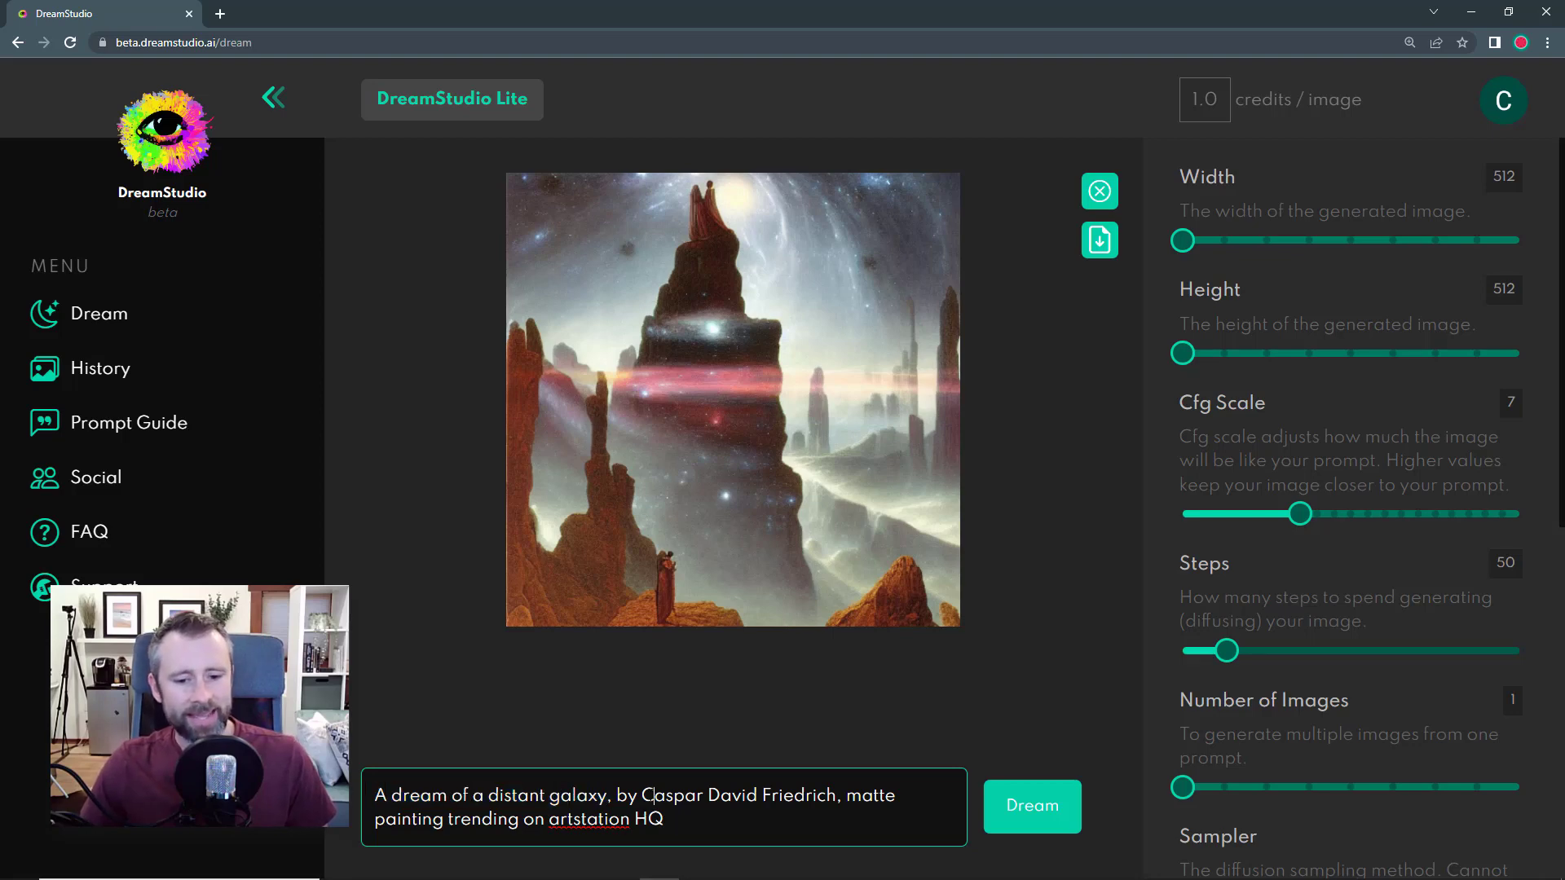
left_click_drag(618, 796, 698, 829)
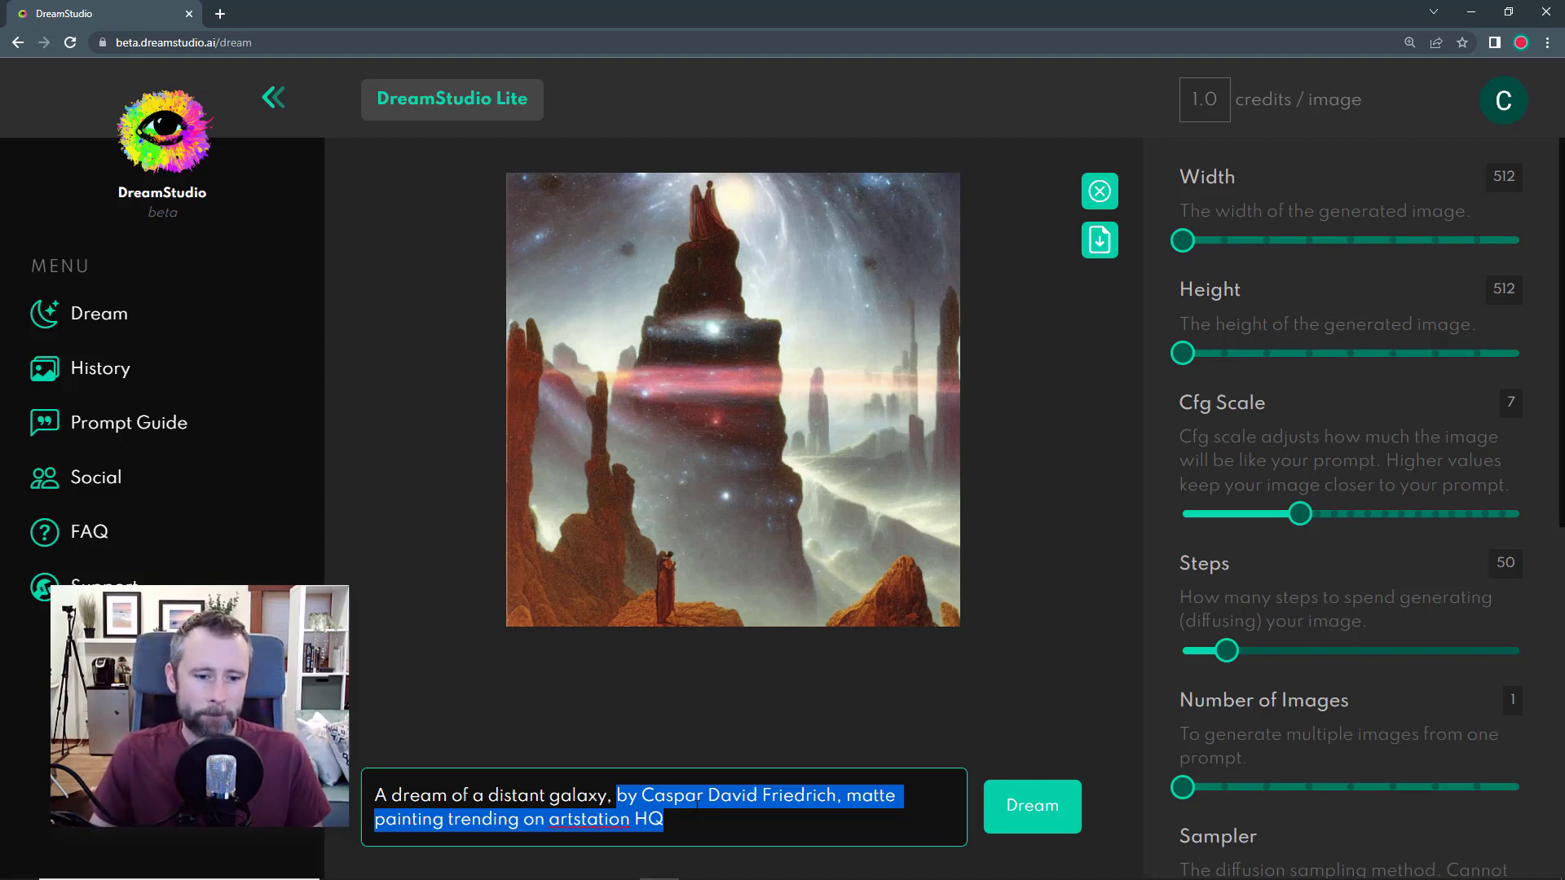
key("Right")
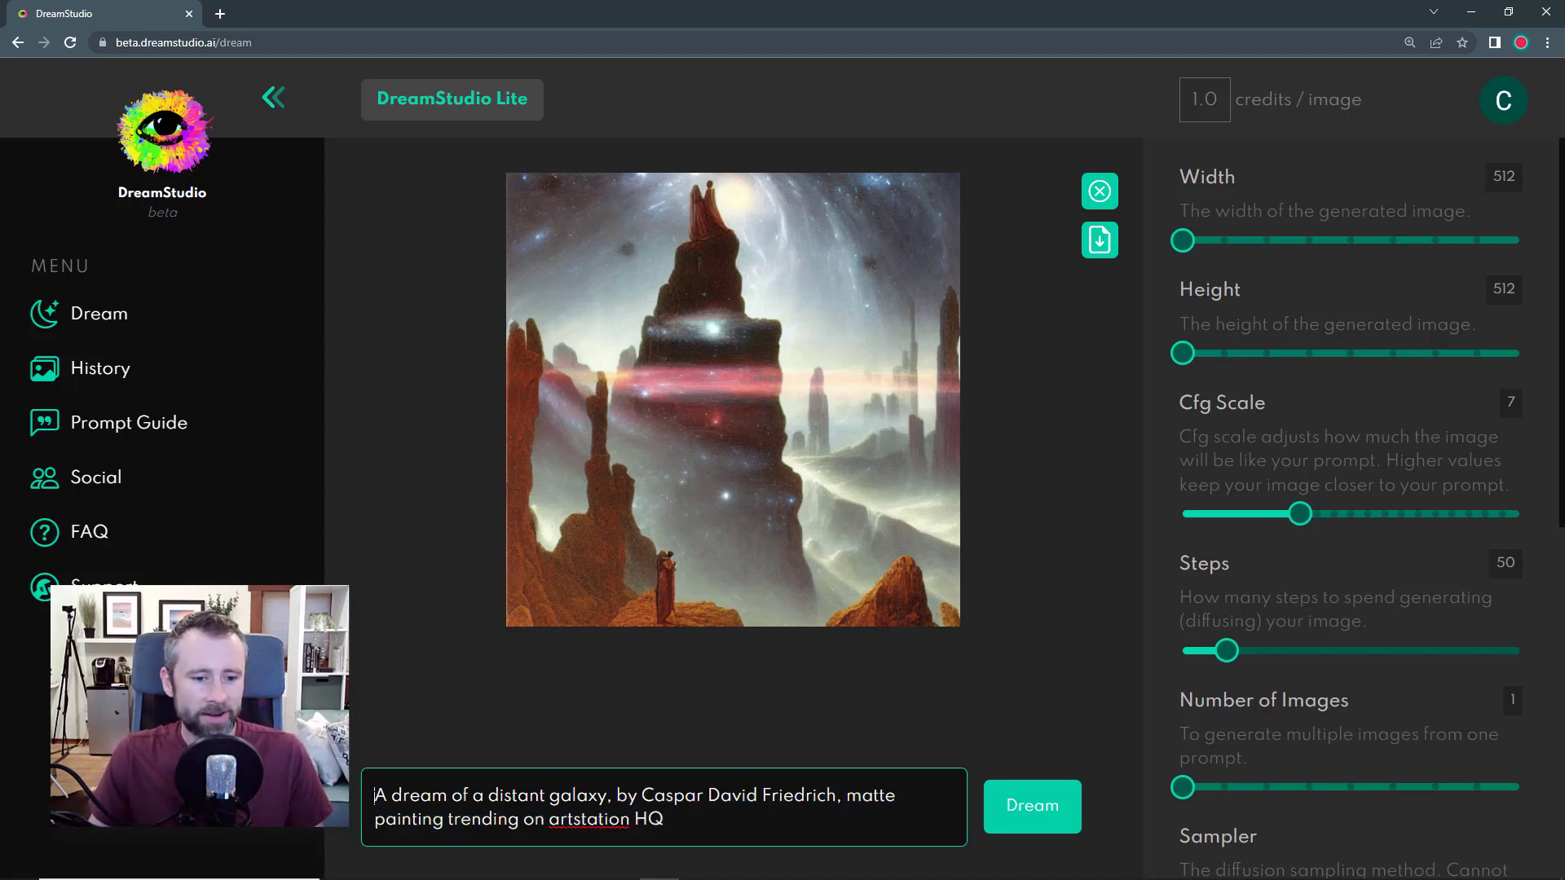
Replace the whole prompt with "The inside of a steampunk factory" and generate 4 images from it.
key("shift+End")
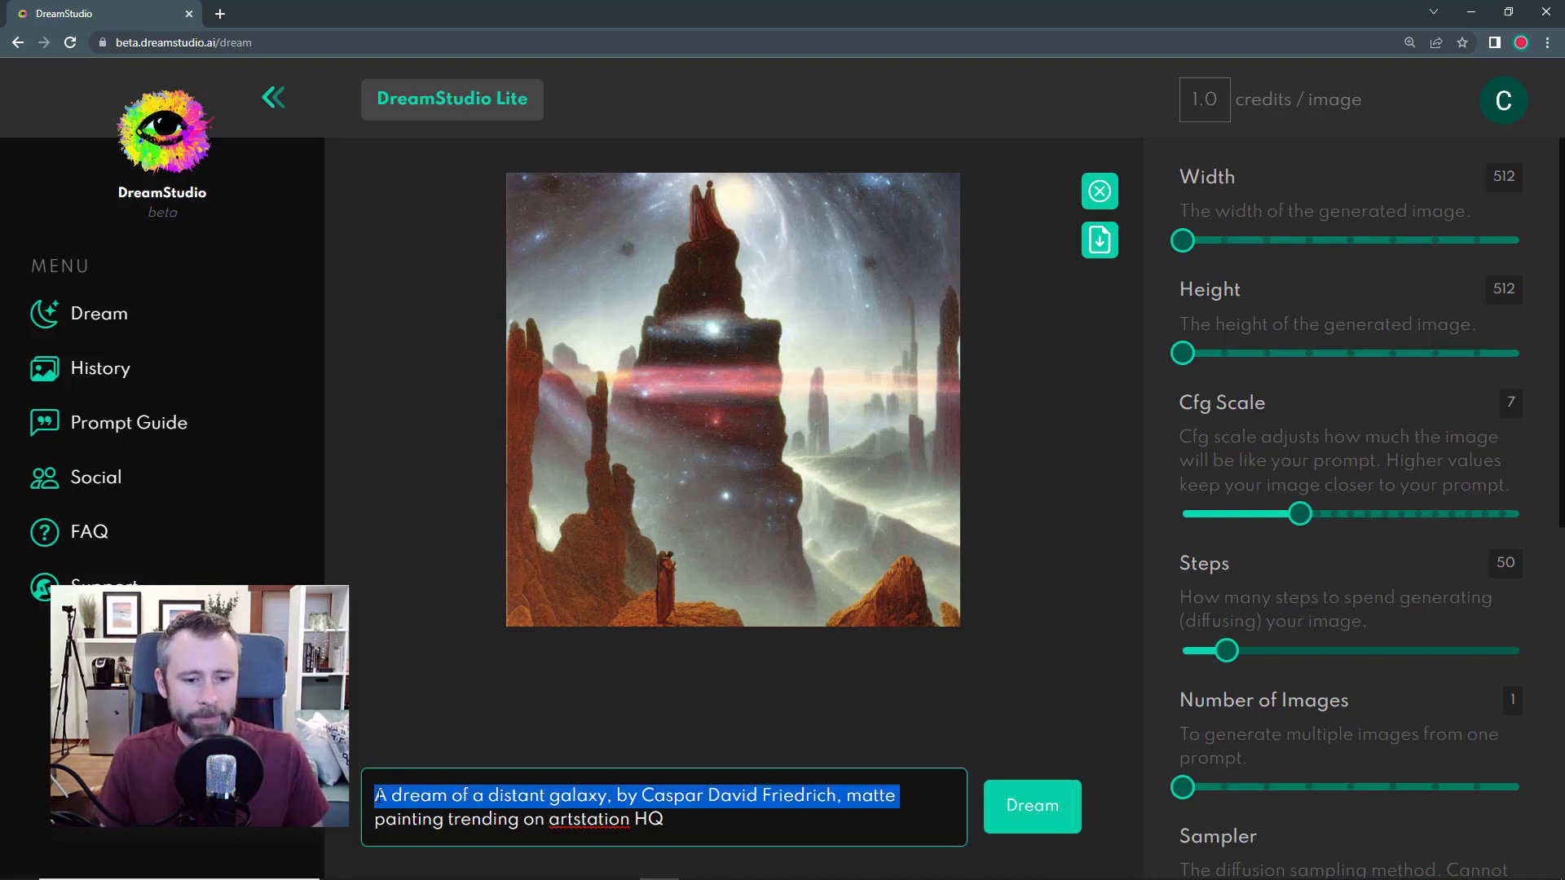
key("shift+Down")
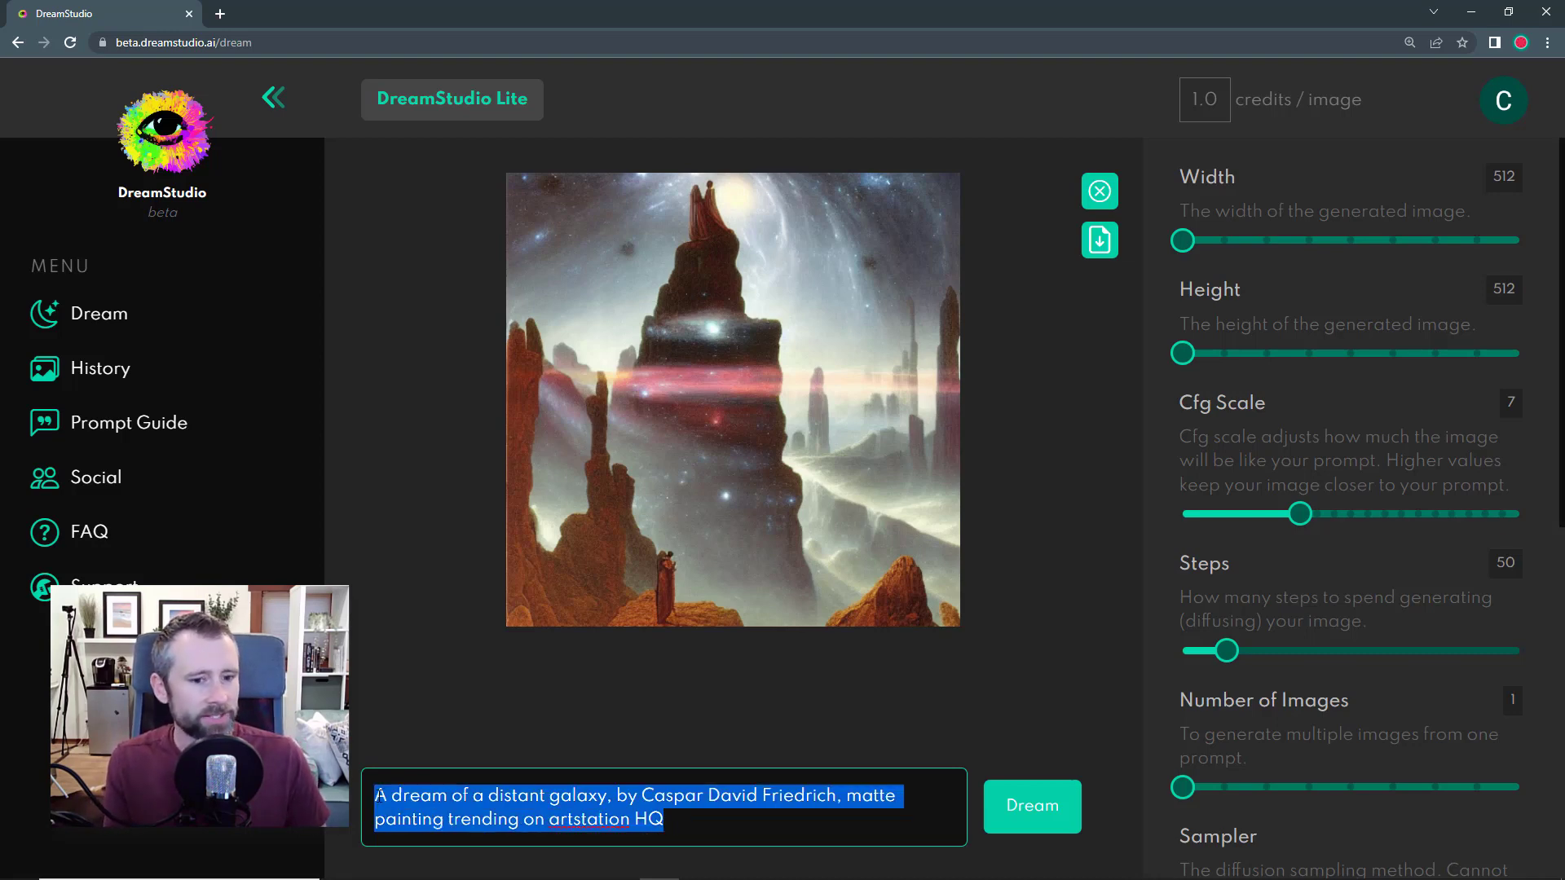
type("The inside")
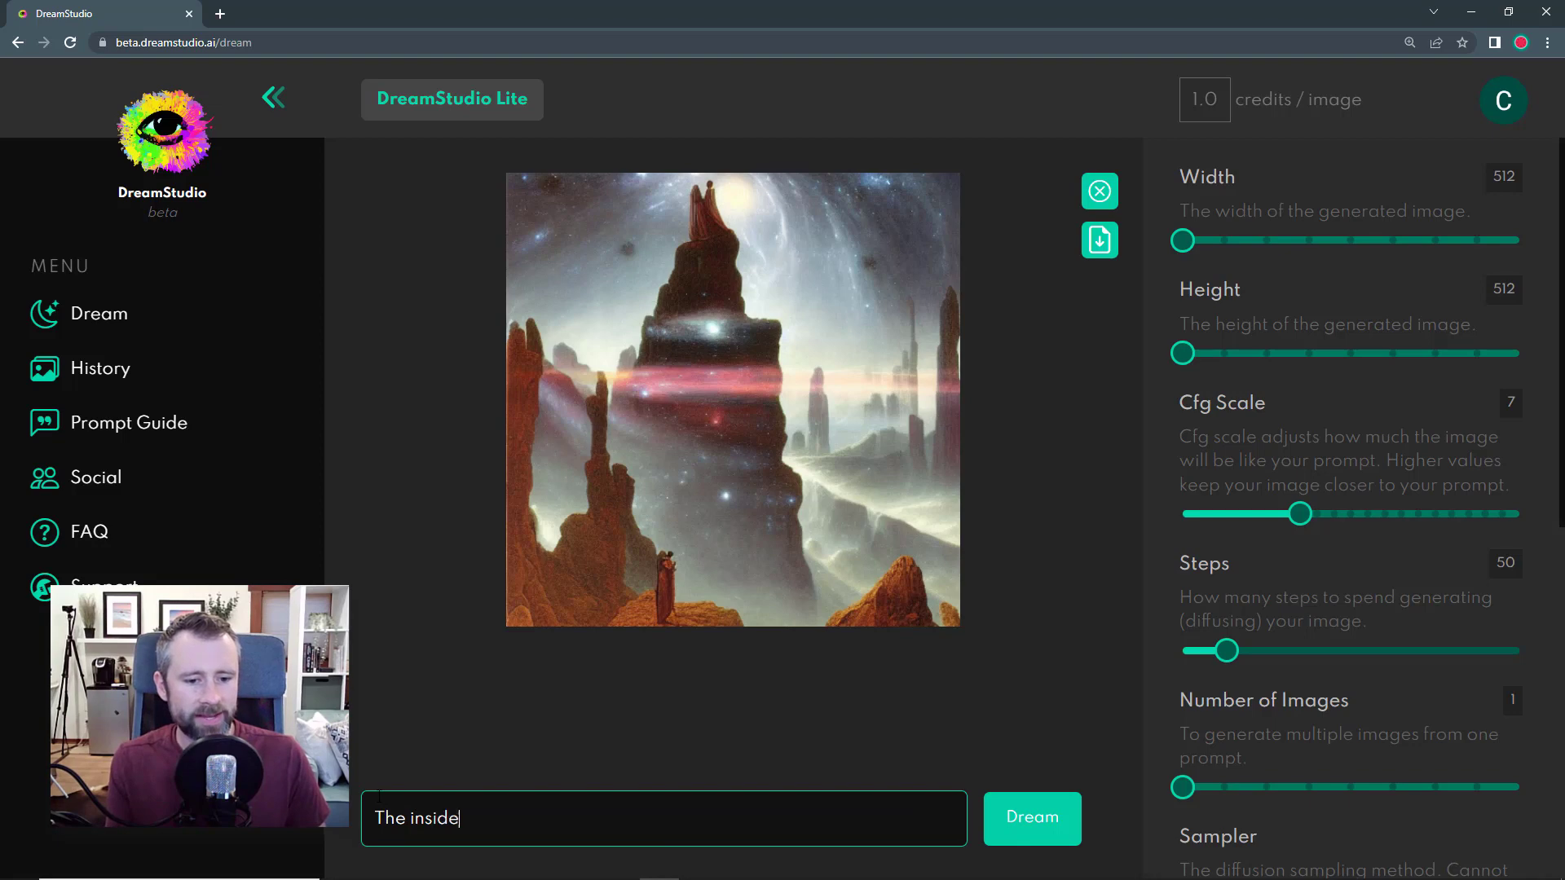
type(" of a steampi")
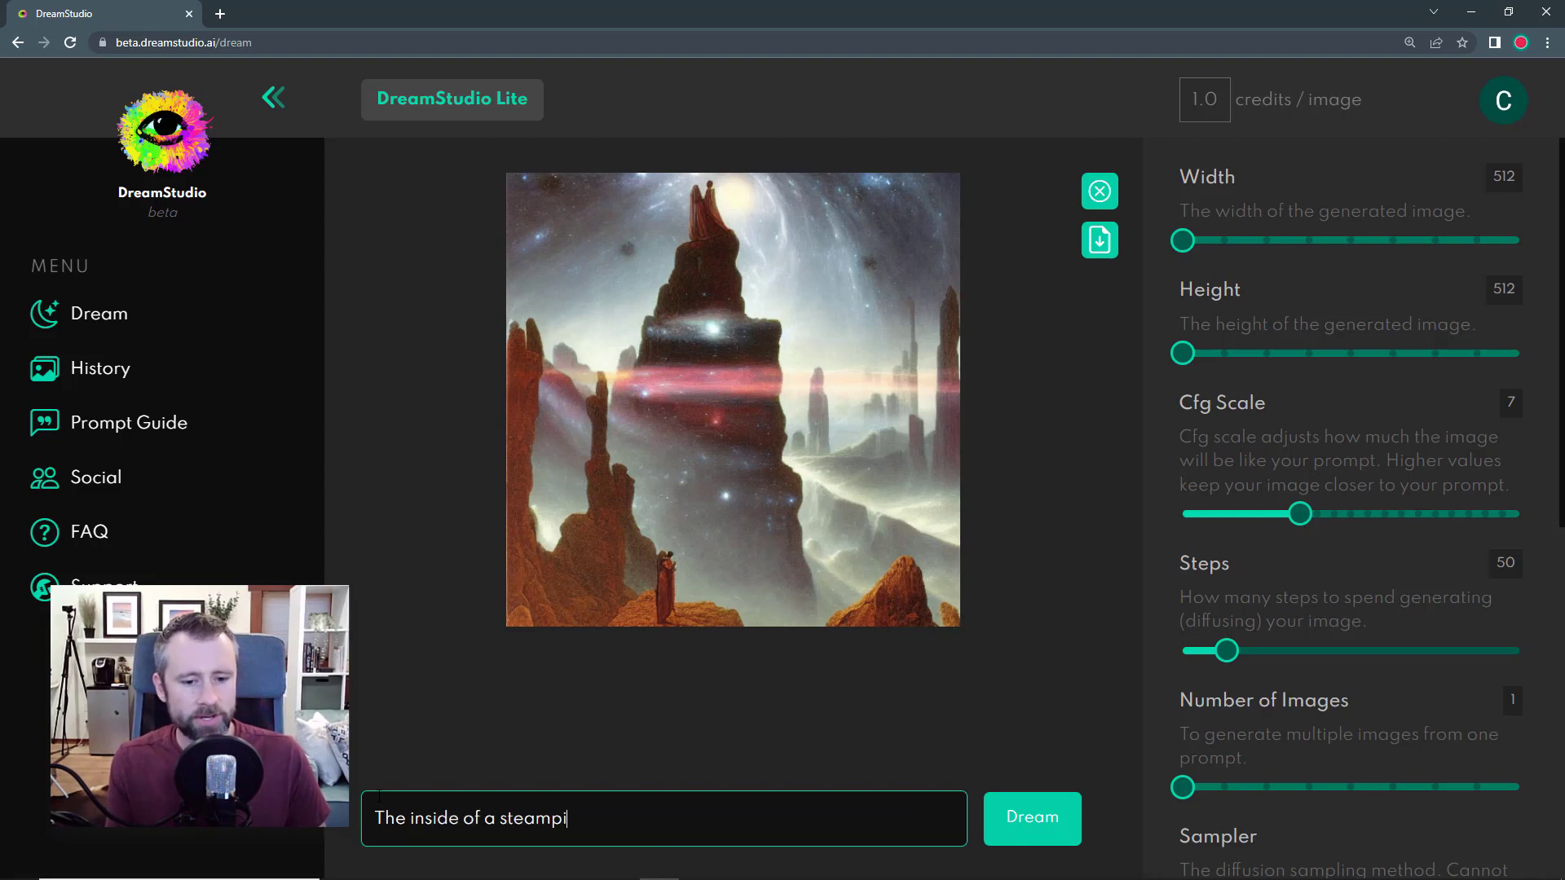
key("BackSpace")
type("unk factory")
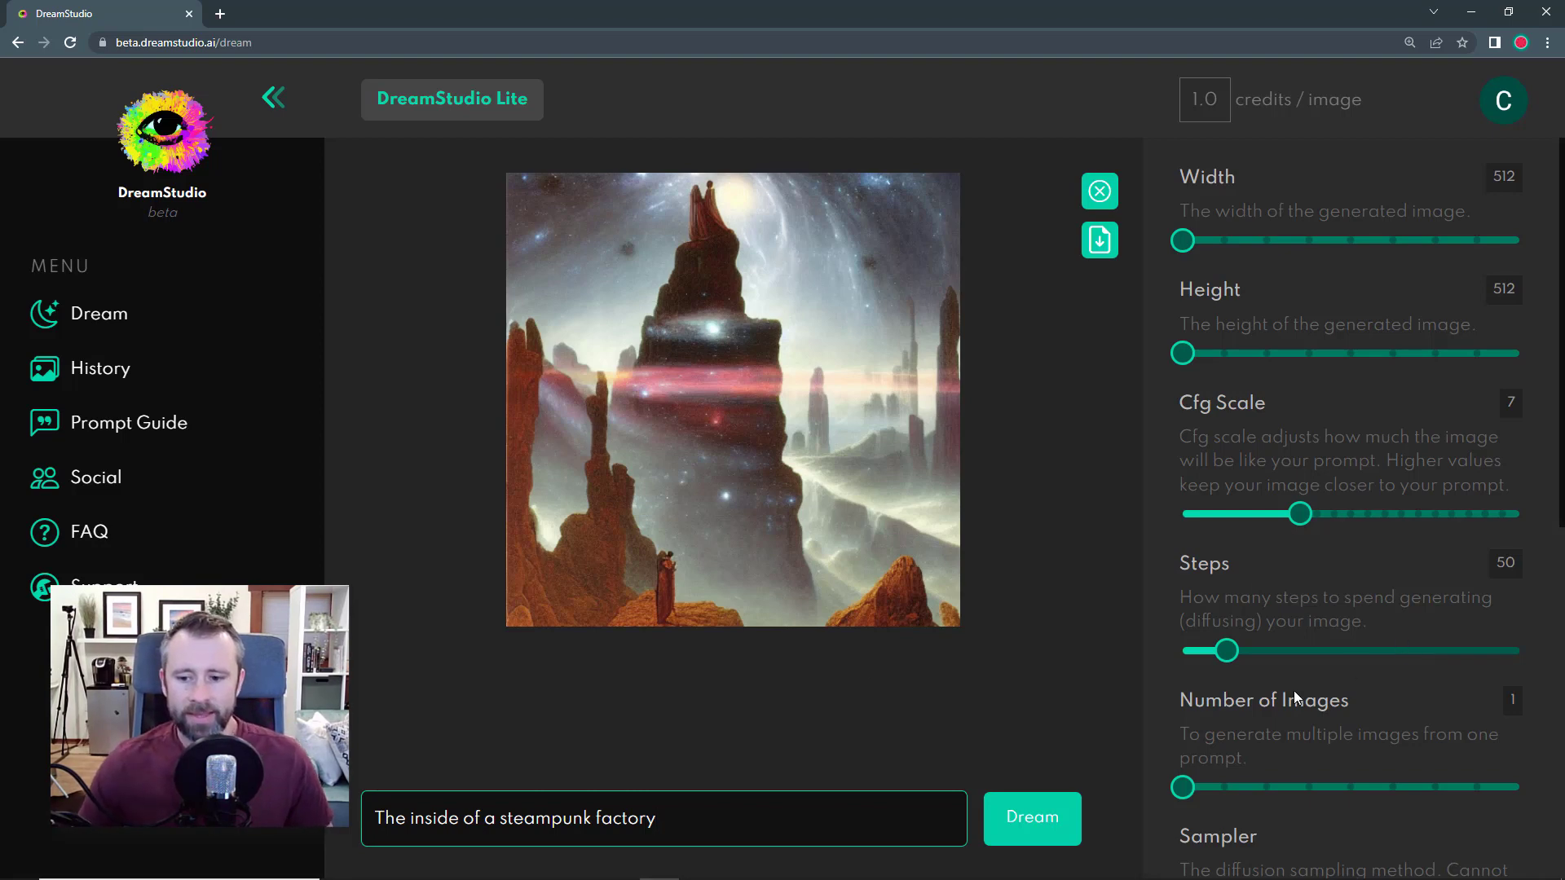
left_click_drag(1182, 787, 1295, 791)
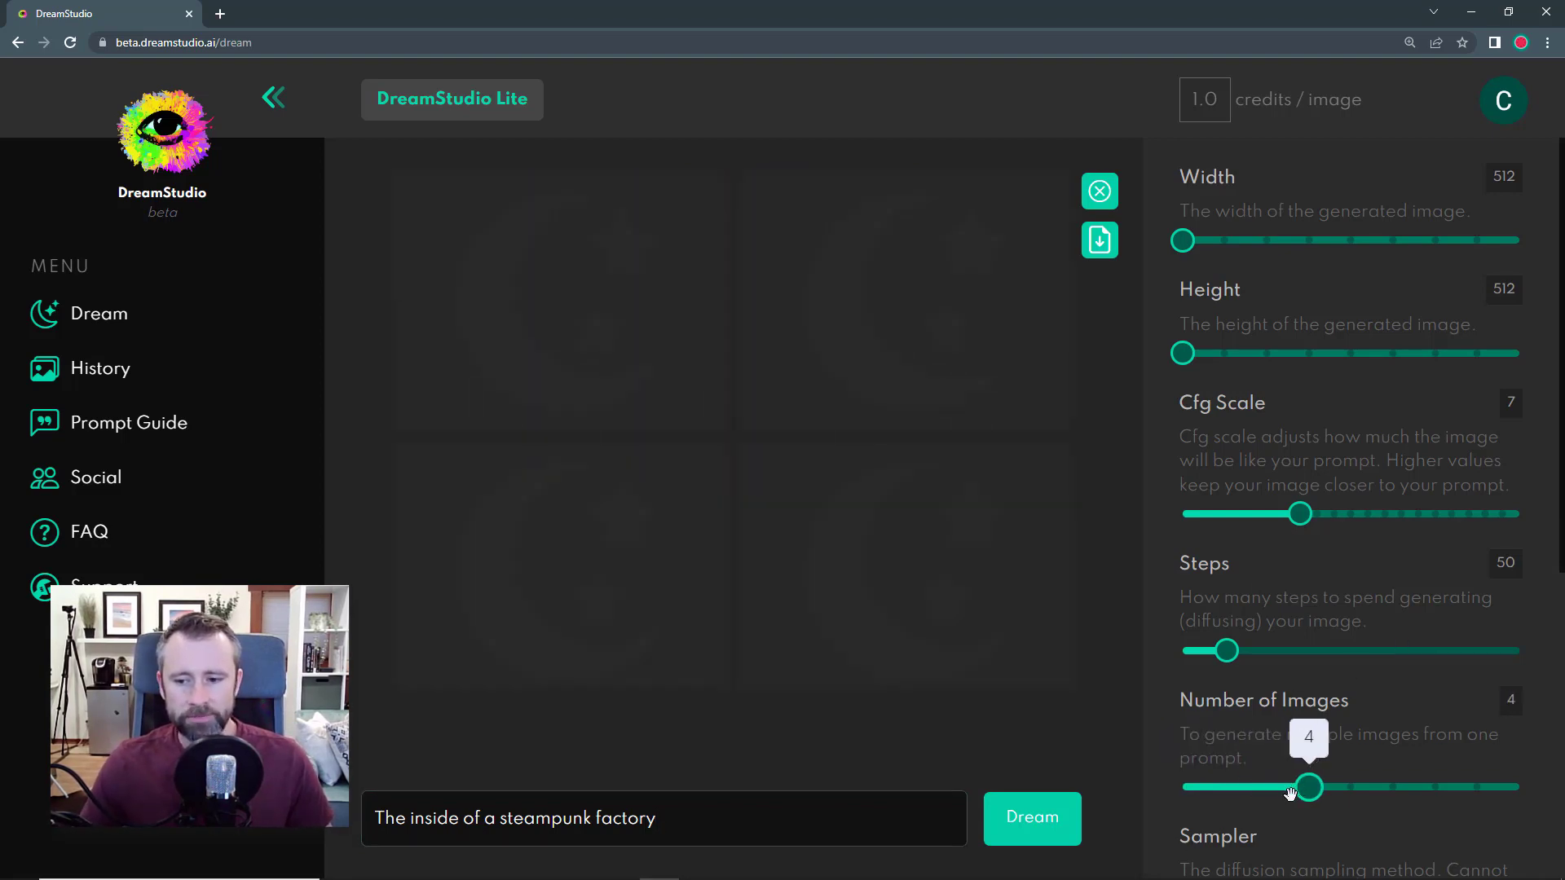
left_click(1044, 831)
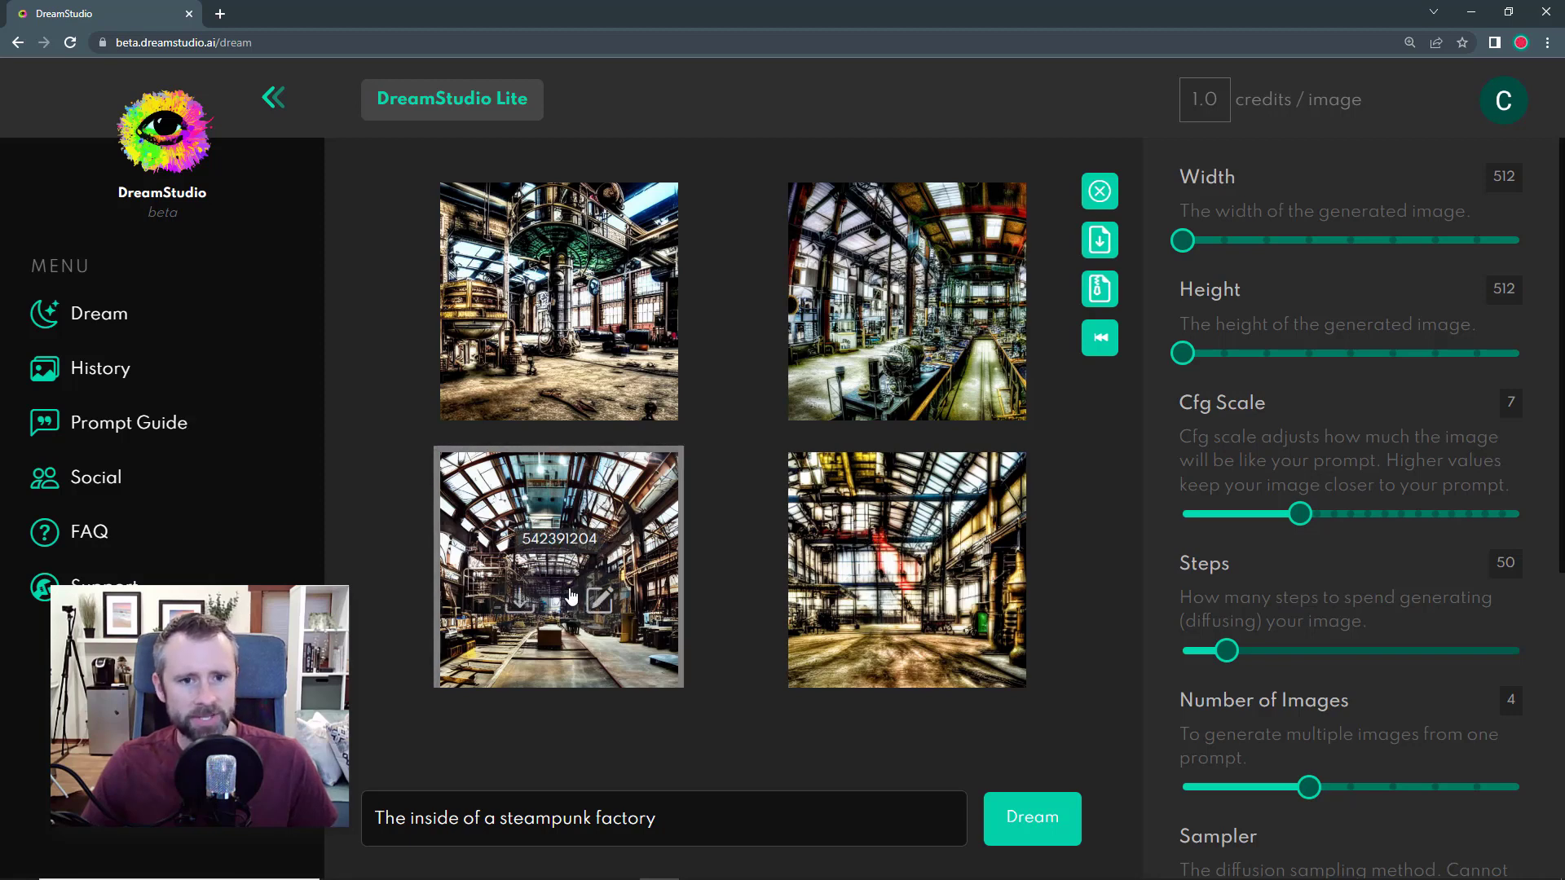
Extend the steampunk factory prompt with ", by Andrew Ferez" and generate a new set of images.
left_click(668, 818)
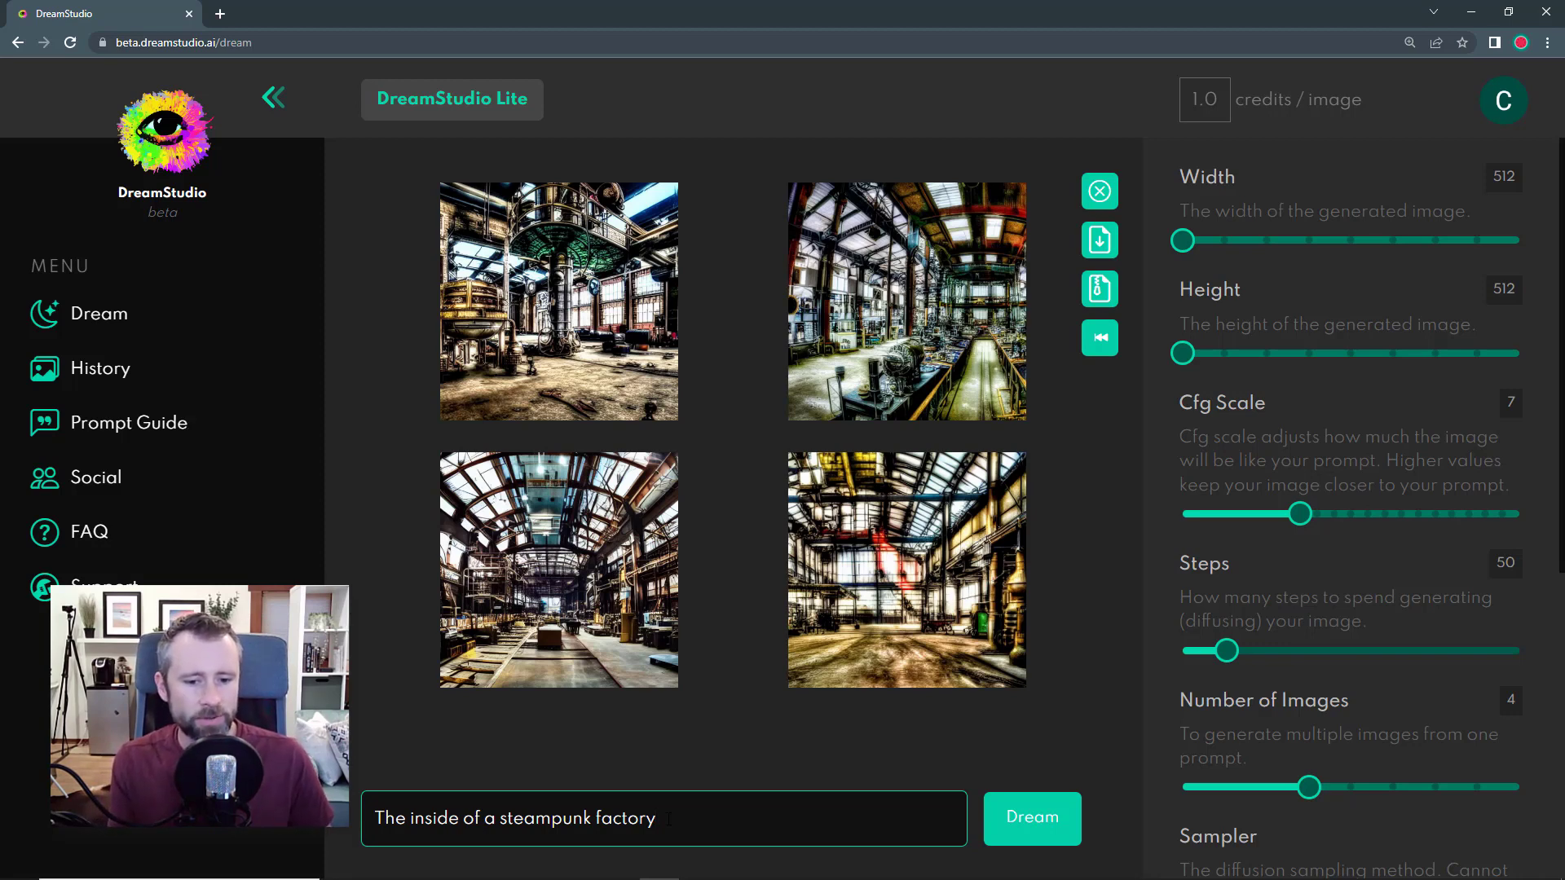
type(", ")
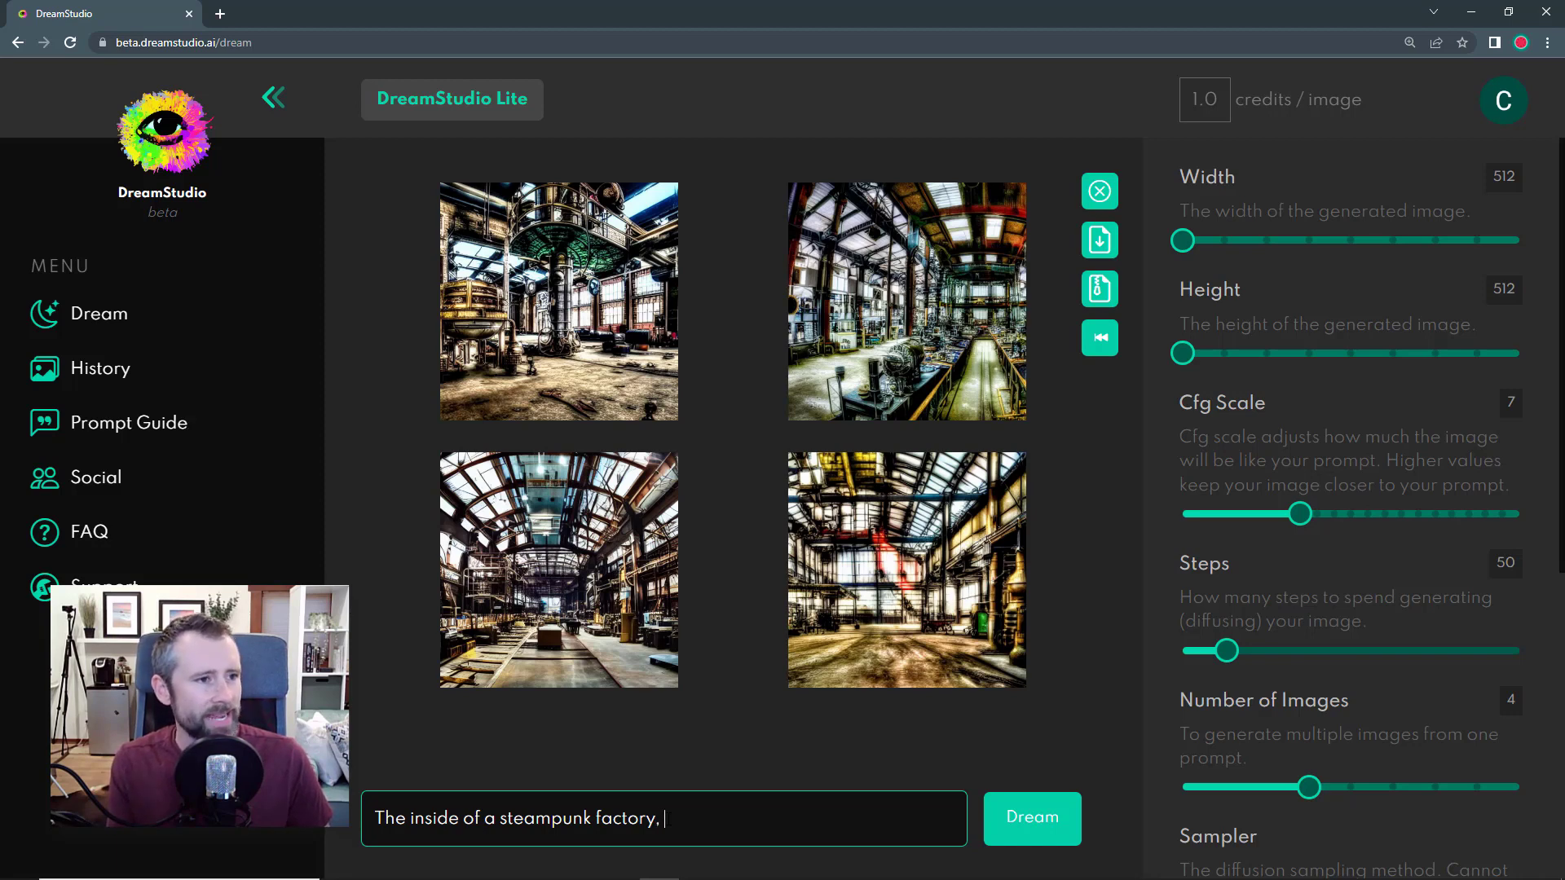
type("by An")
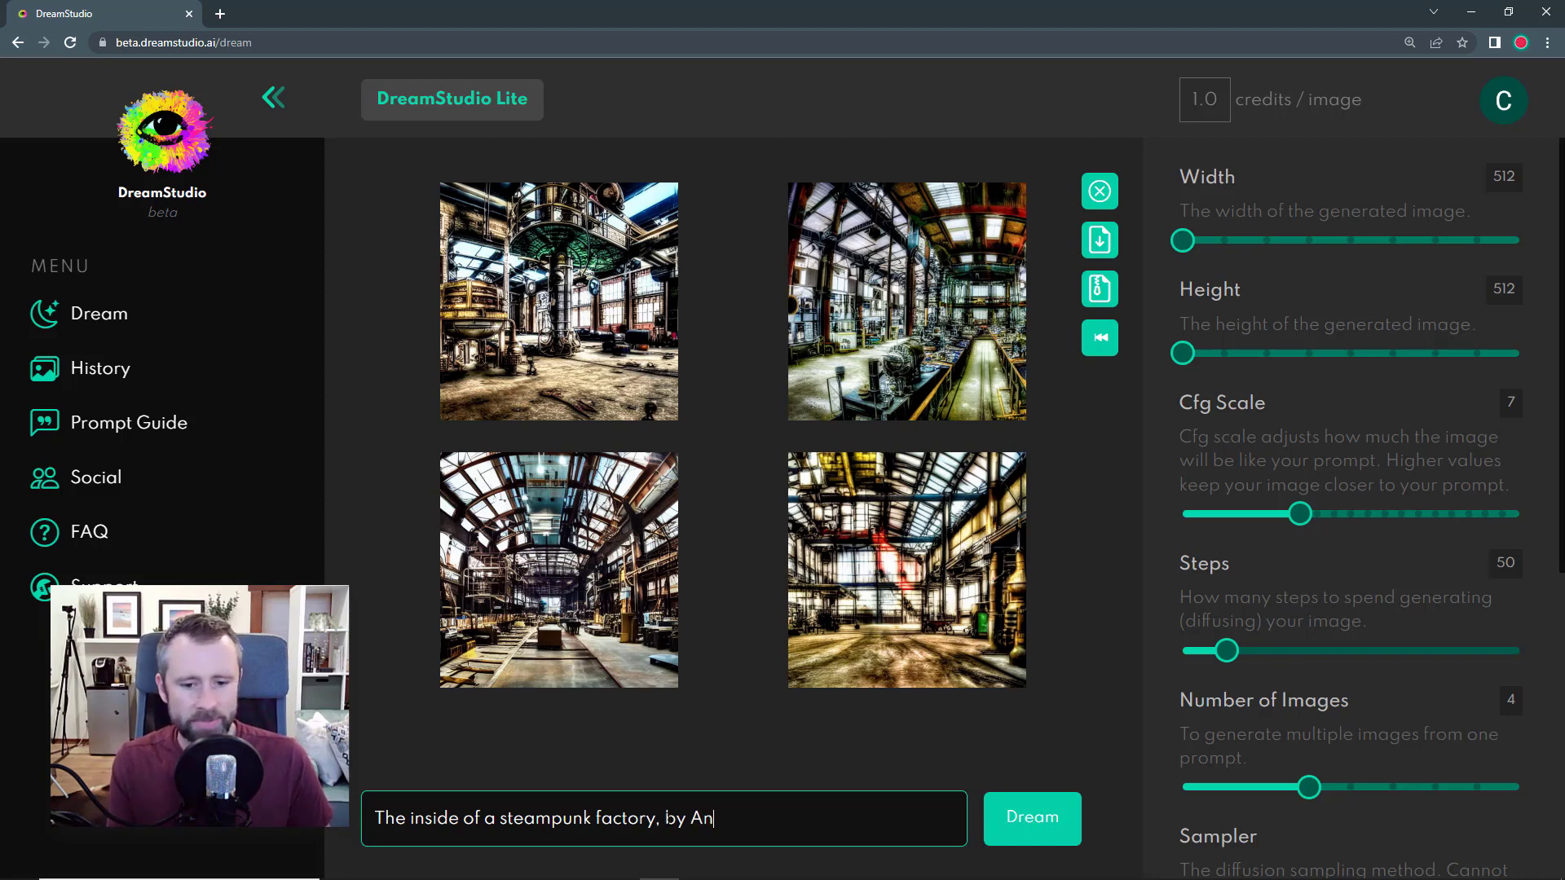
type("drew Ferez")
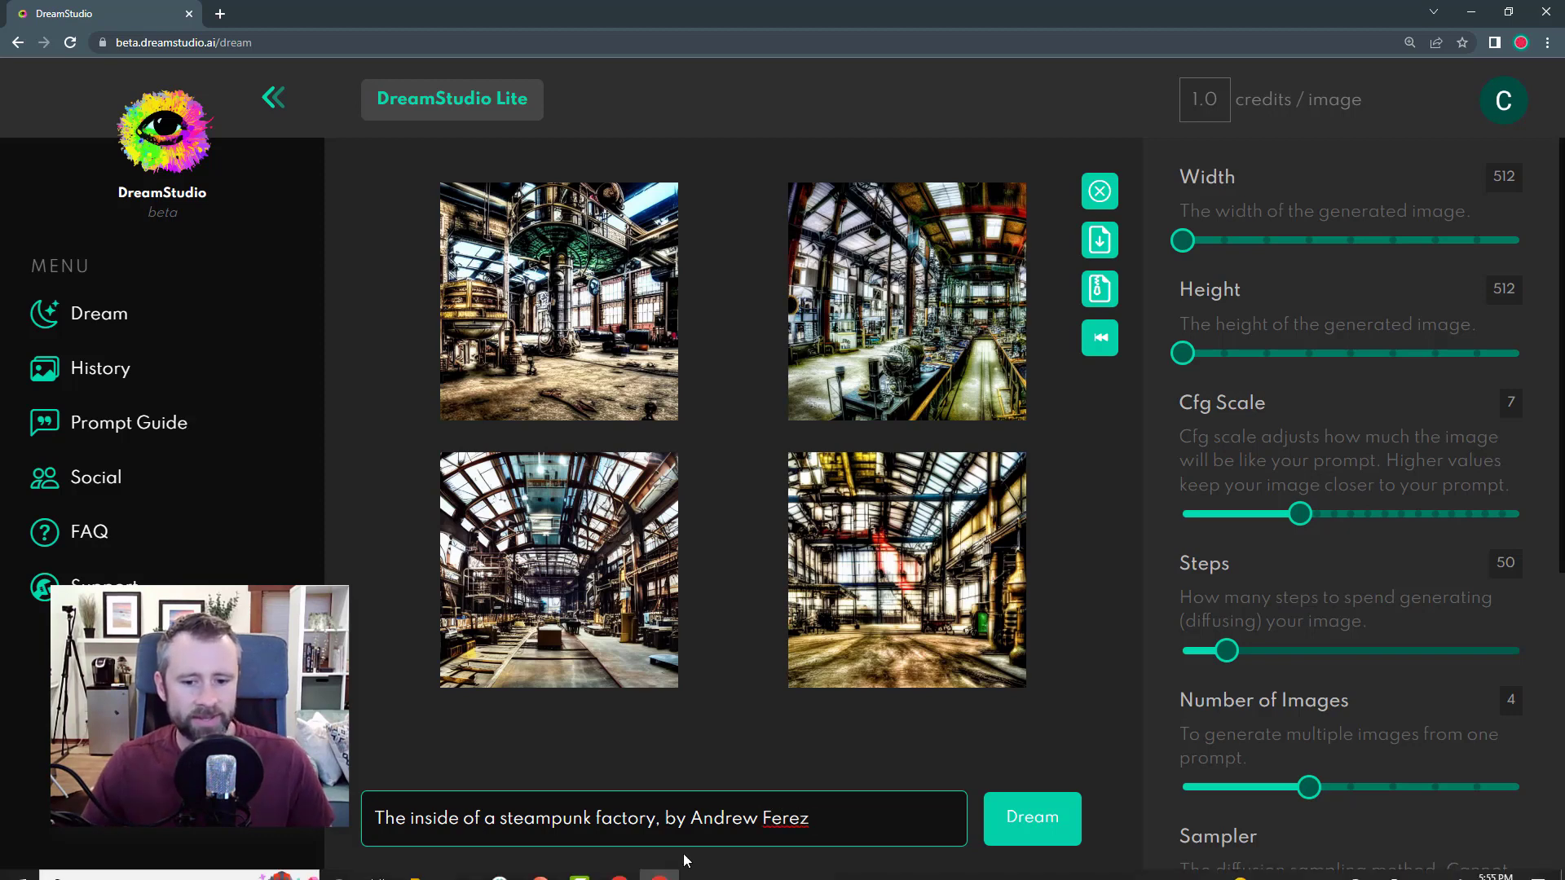
left_click(1043, 833)
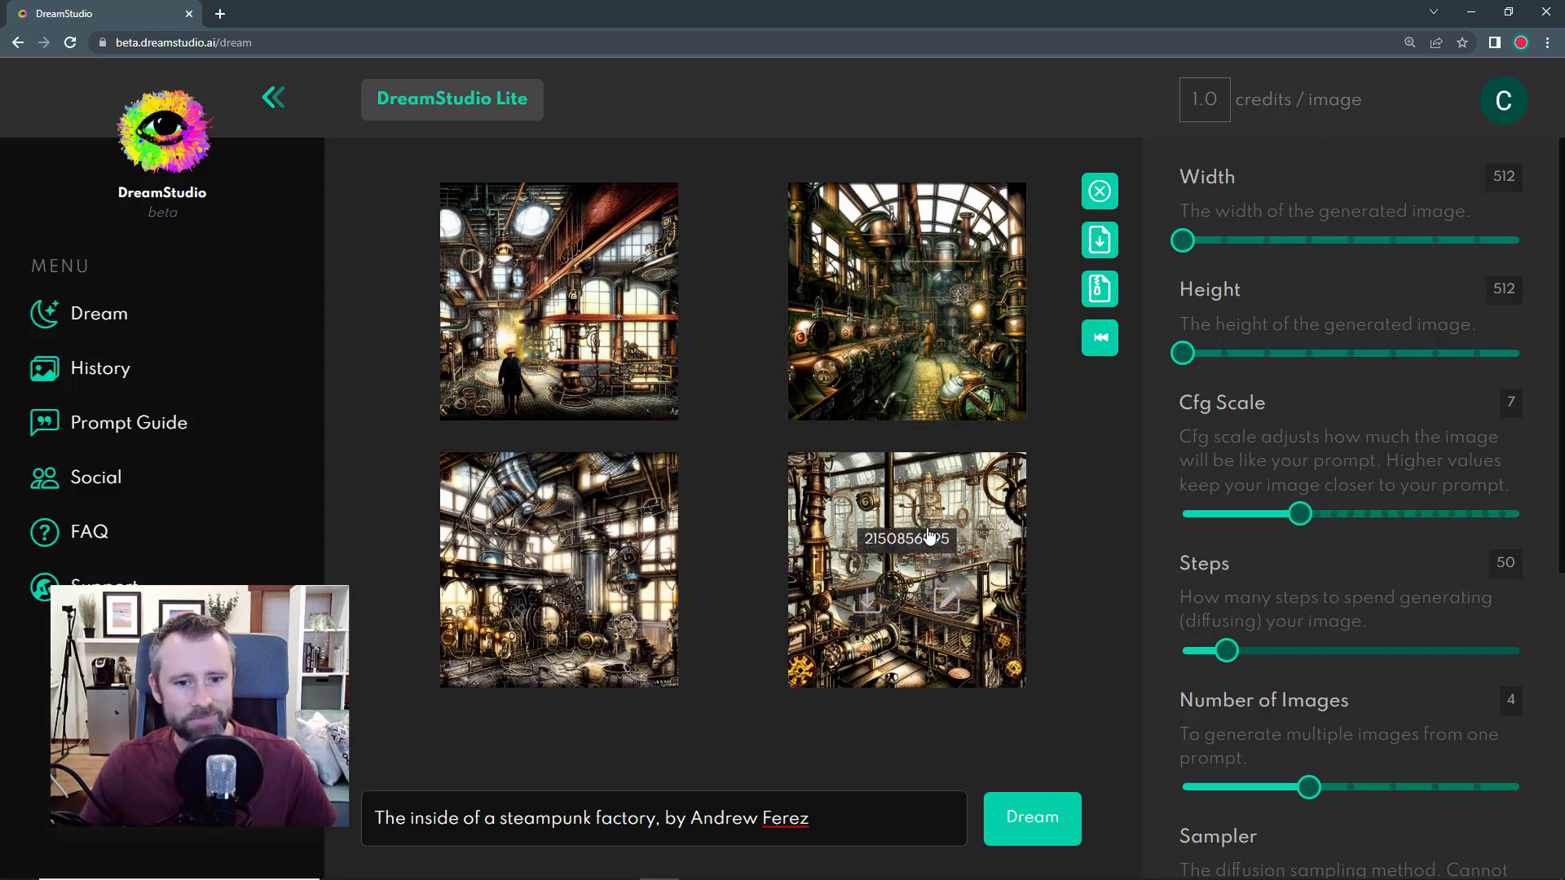
mouse_move(595, 596)
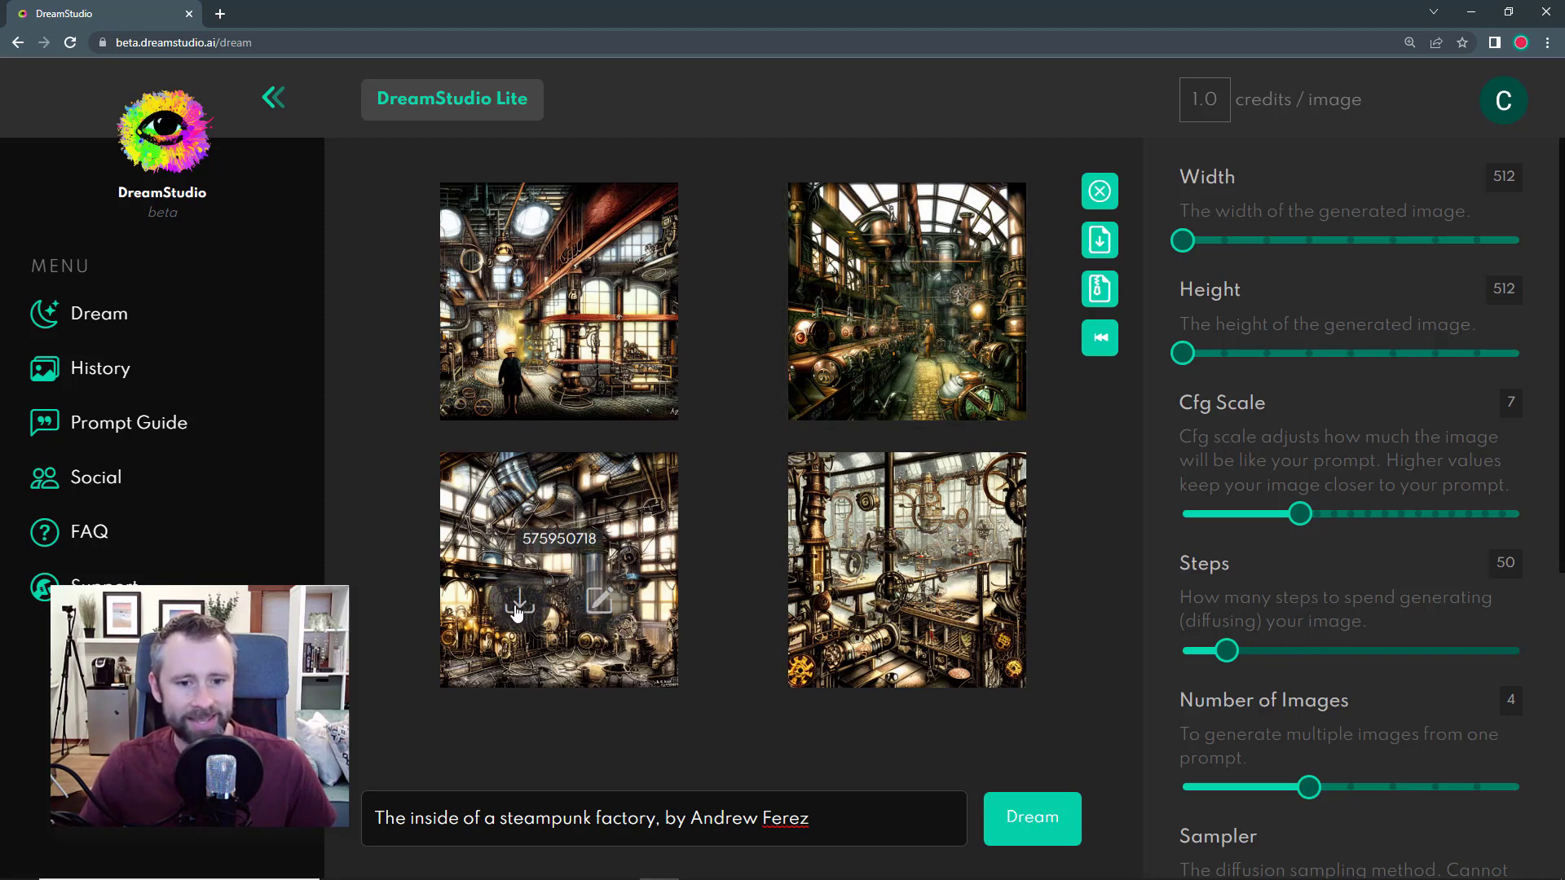